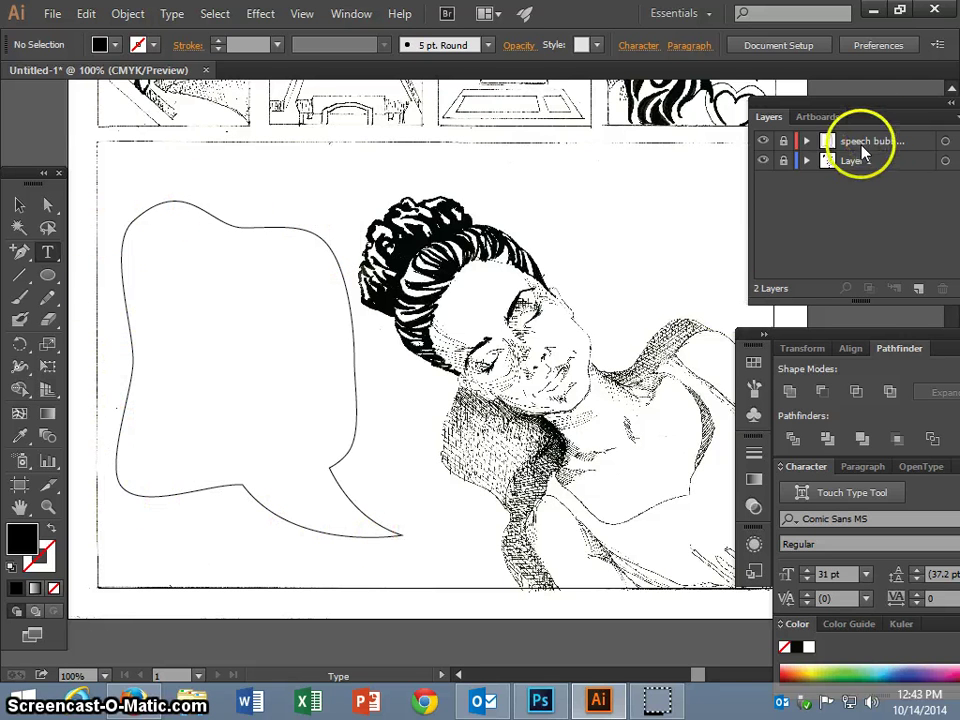
Add a new layer above the speech bubble layer, name it "air space" and make it the active layer.
click(894, 240)
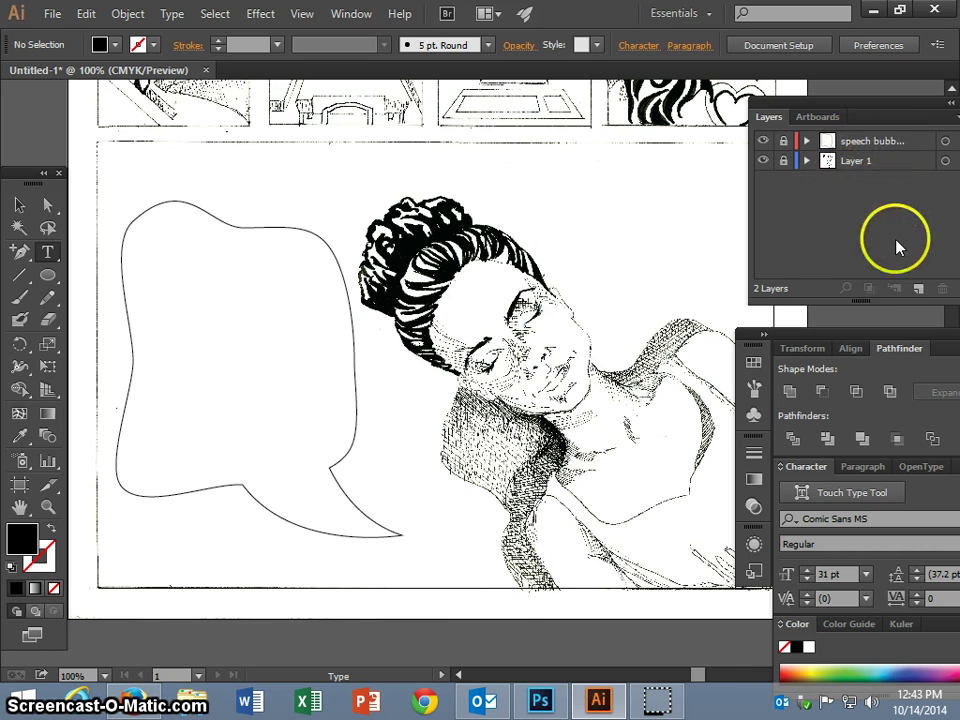
click(918, 289)
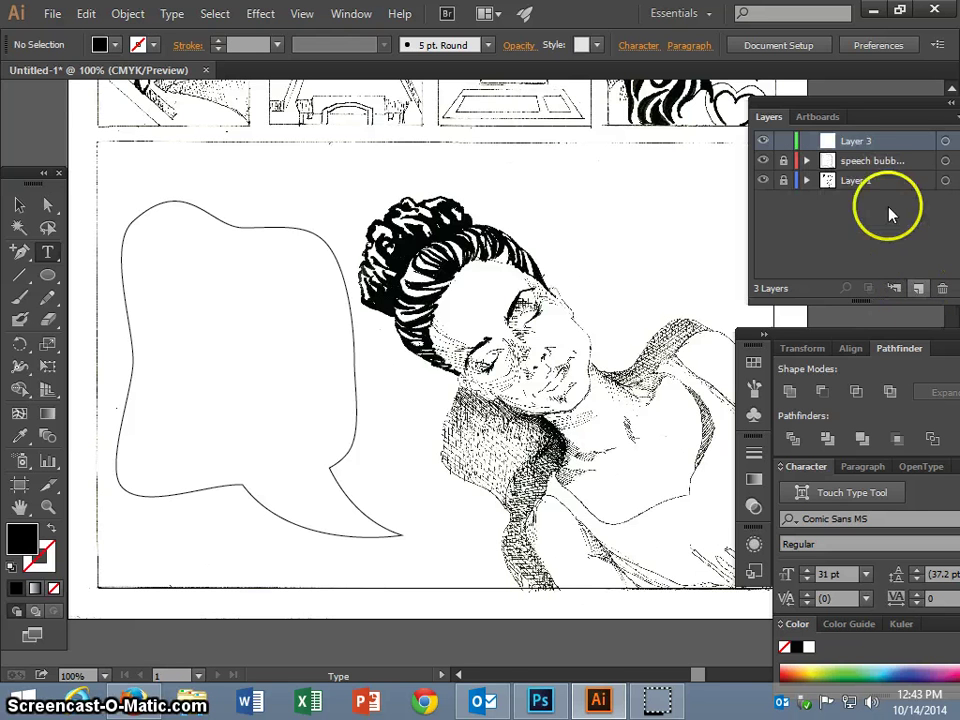
double_click(864, 161)
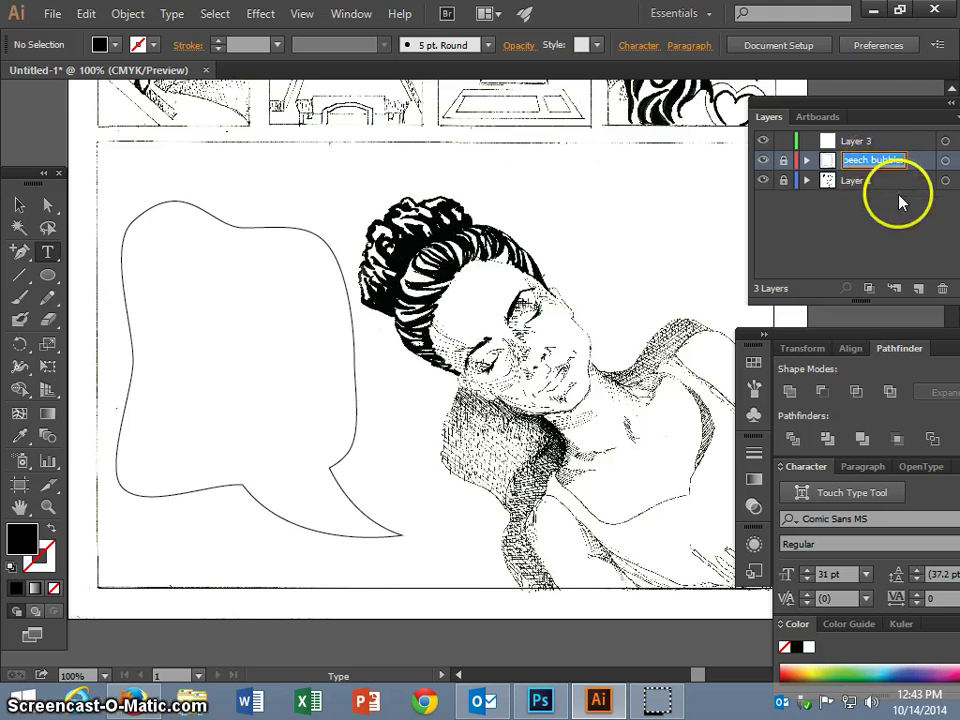
text(speech bub)
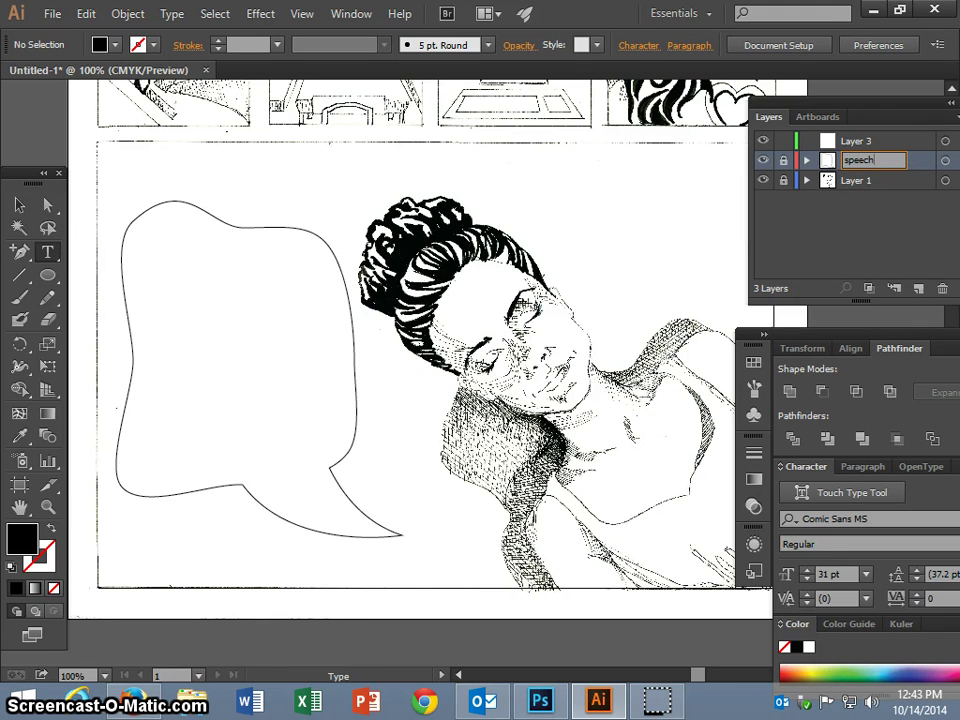
double_click(858, 142)
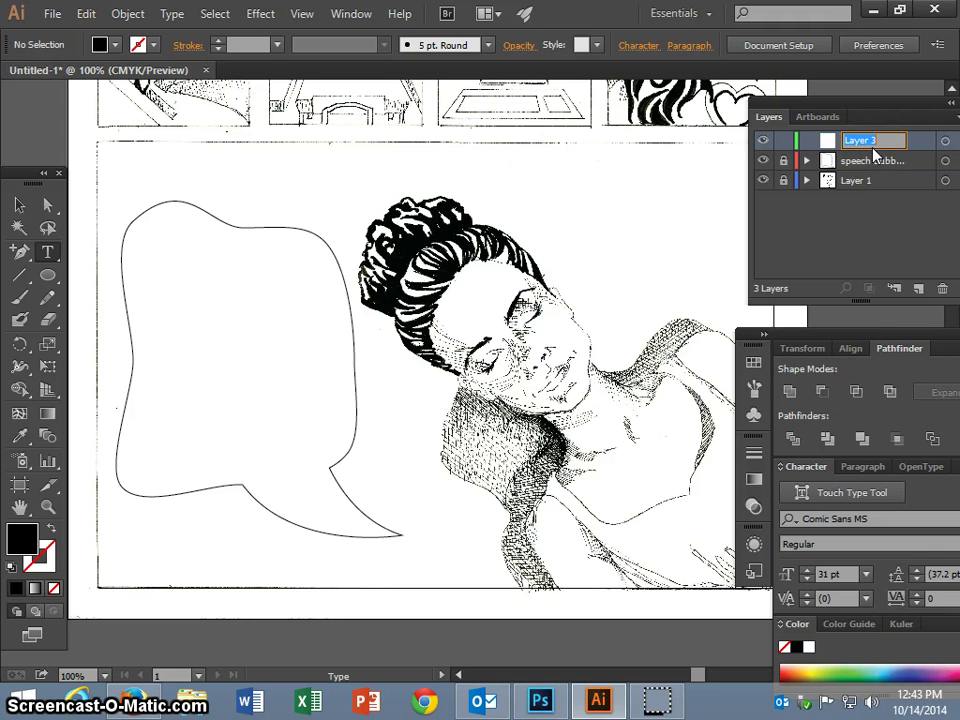
text(air space)
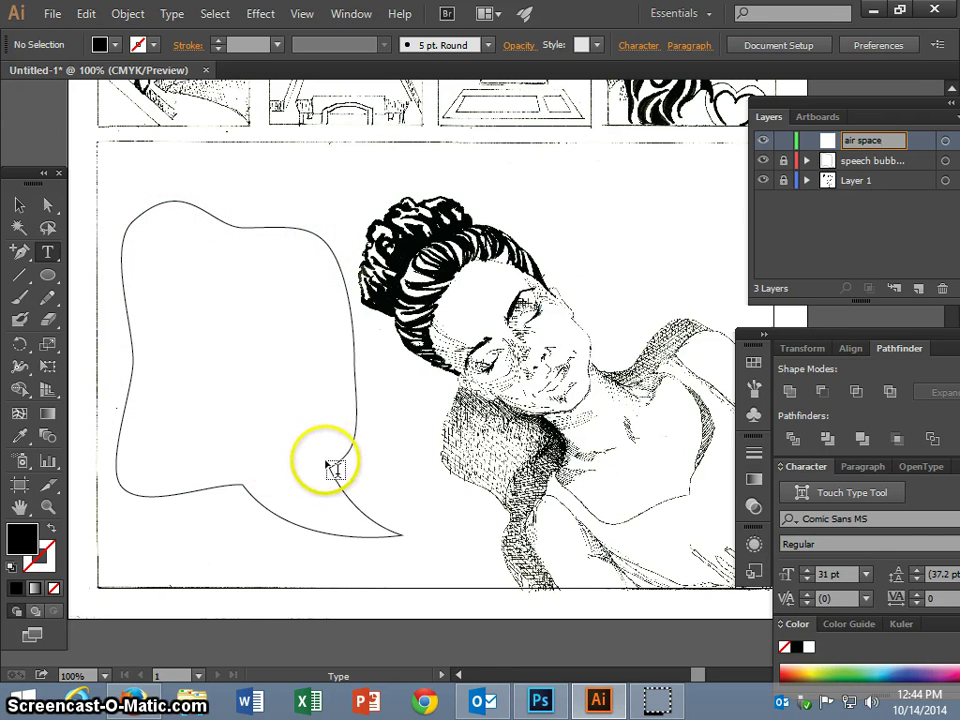
click(856, 220)
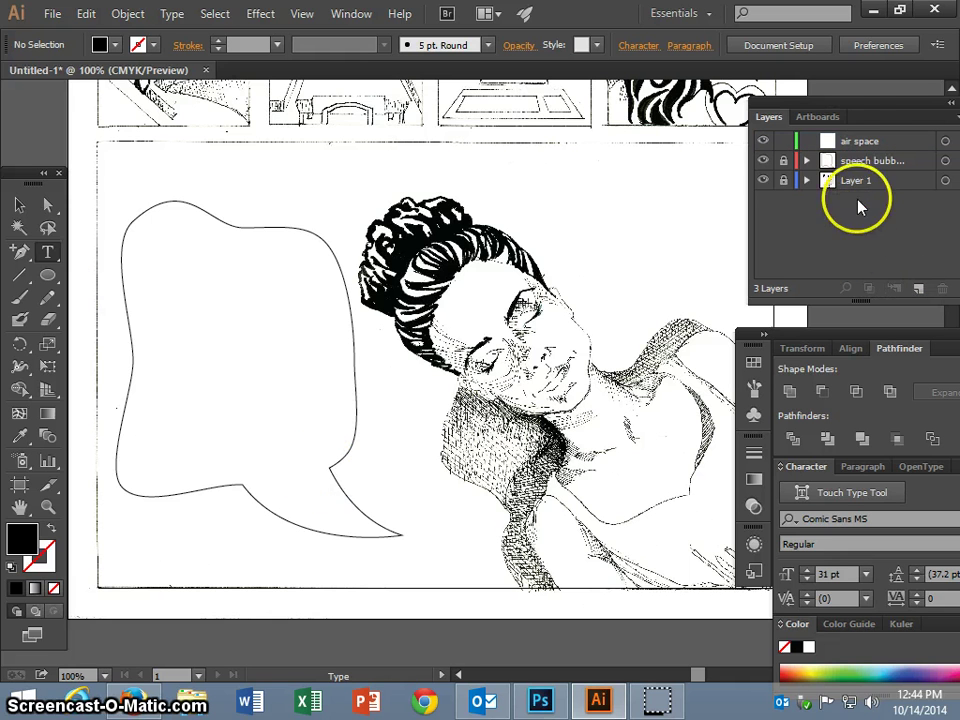
click(852, 141)
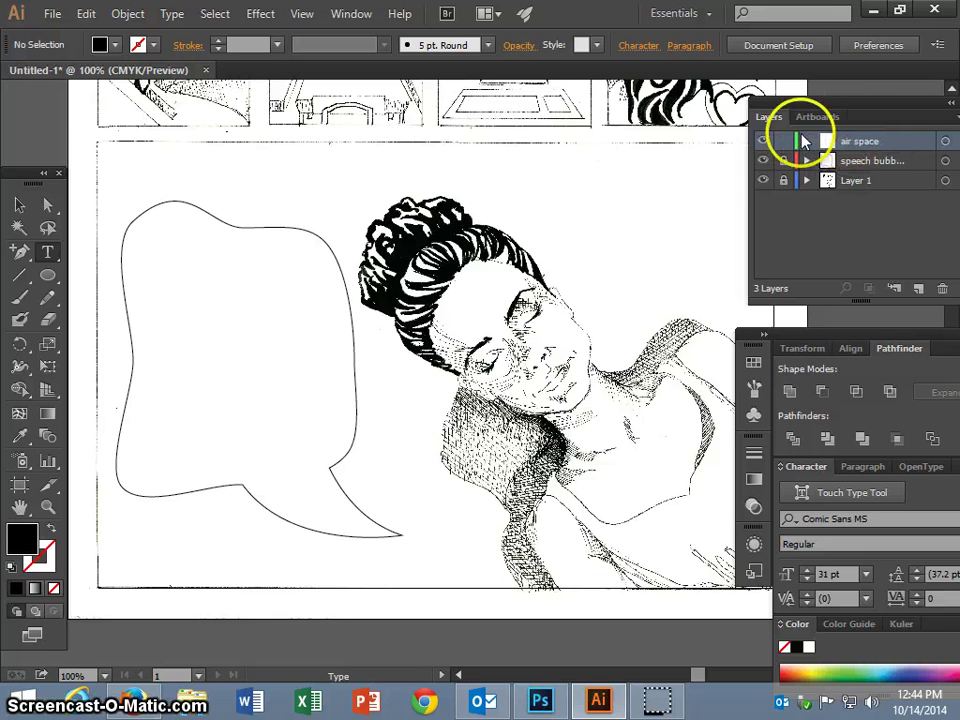
Draw an ellipse with a white FFFFFF fill and no stroke, filling most of the speech bubble's body.
click(47, 275)
key(x)
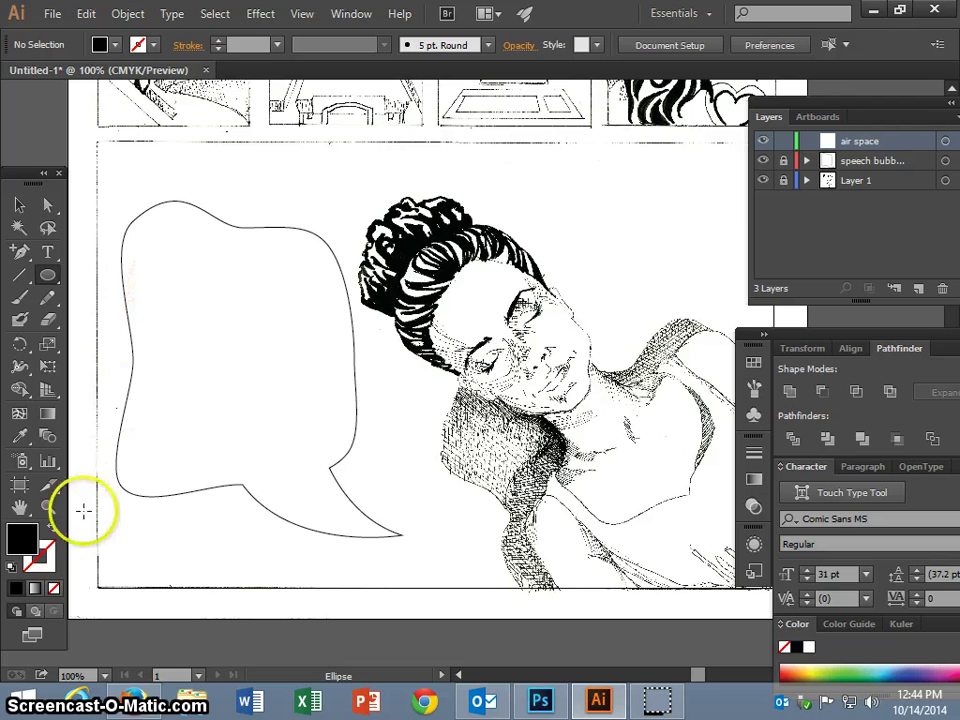
click(53, 562)
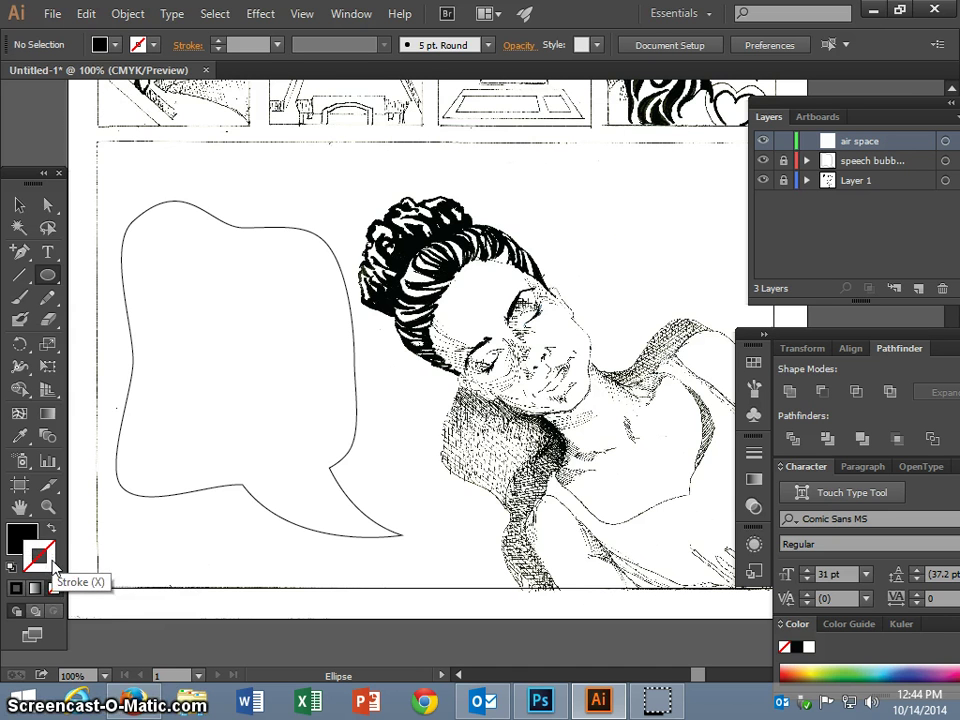
click(54, 590)
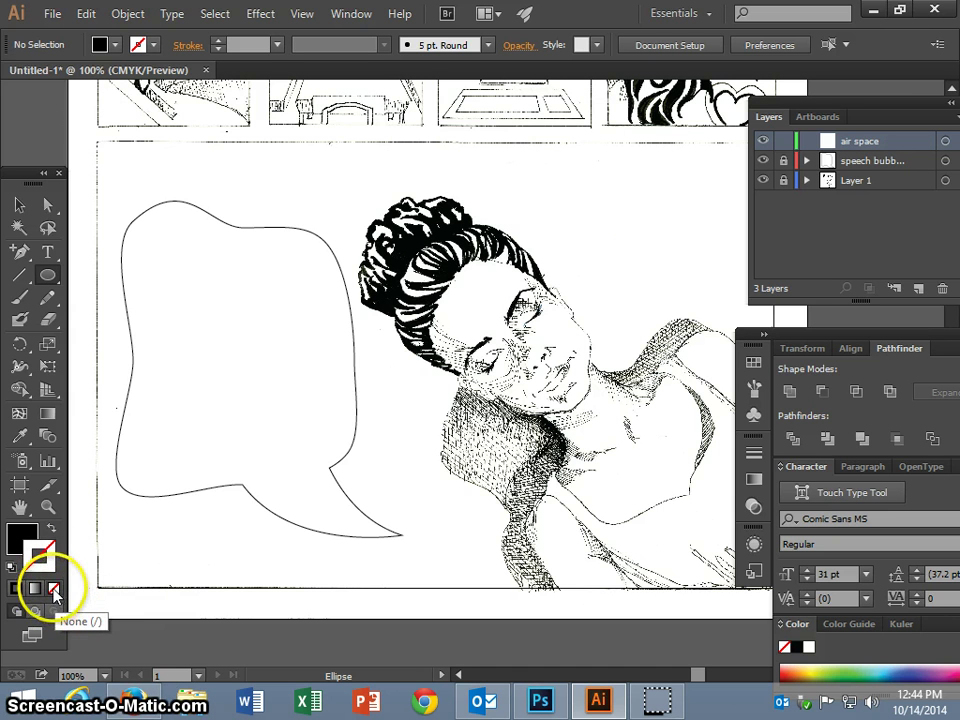
click(24, 530)
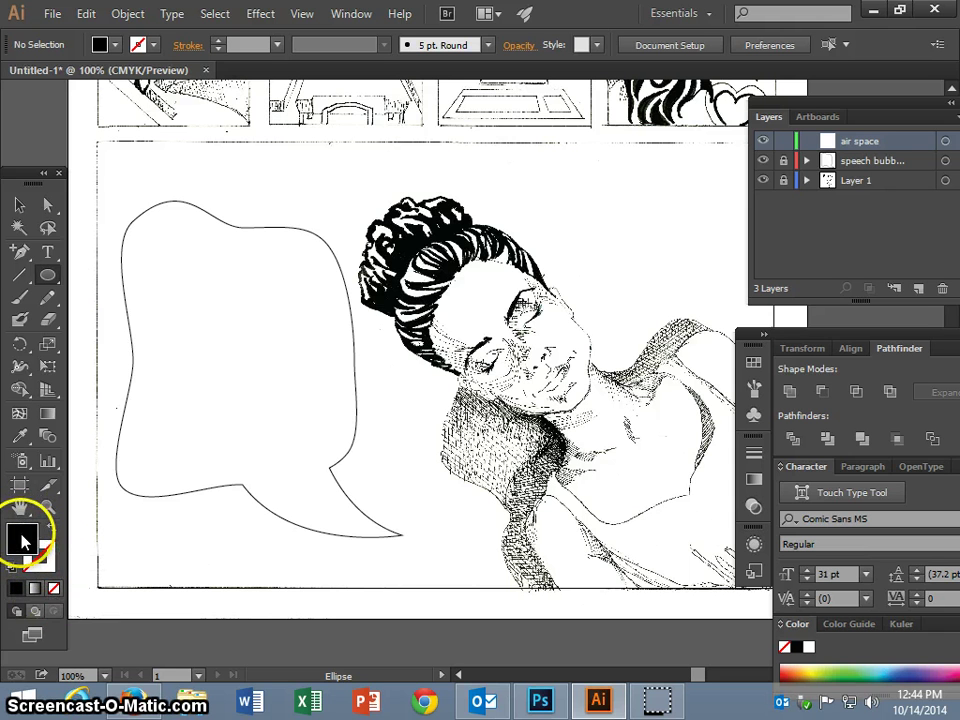
double_click(24, 538)
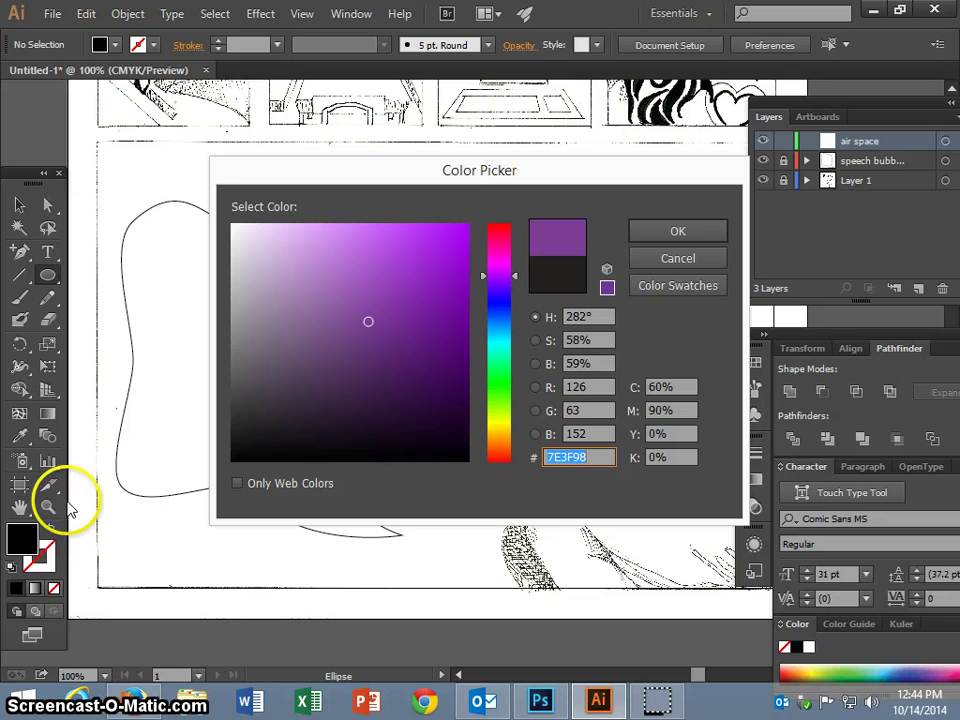
click(232, 226)
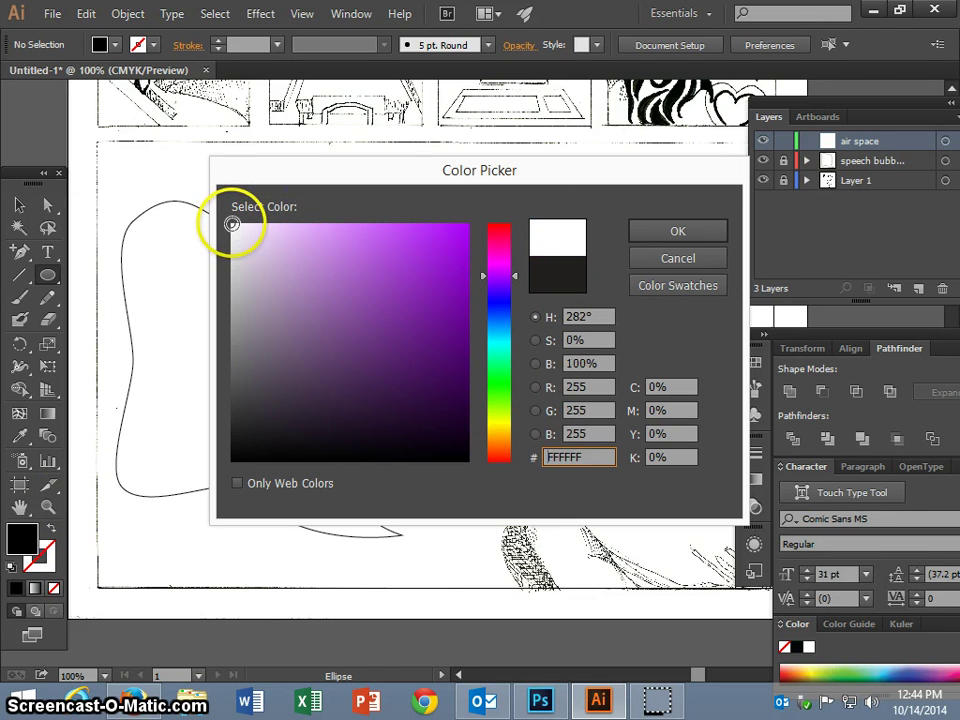
click(697, 231)
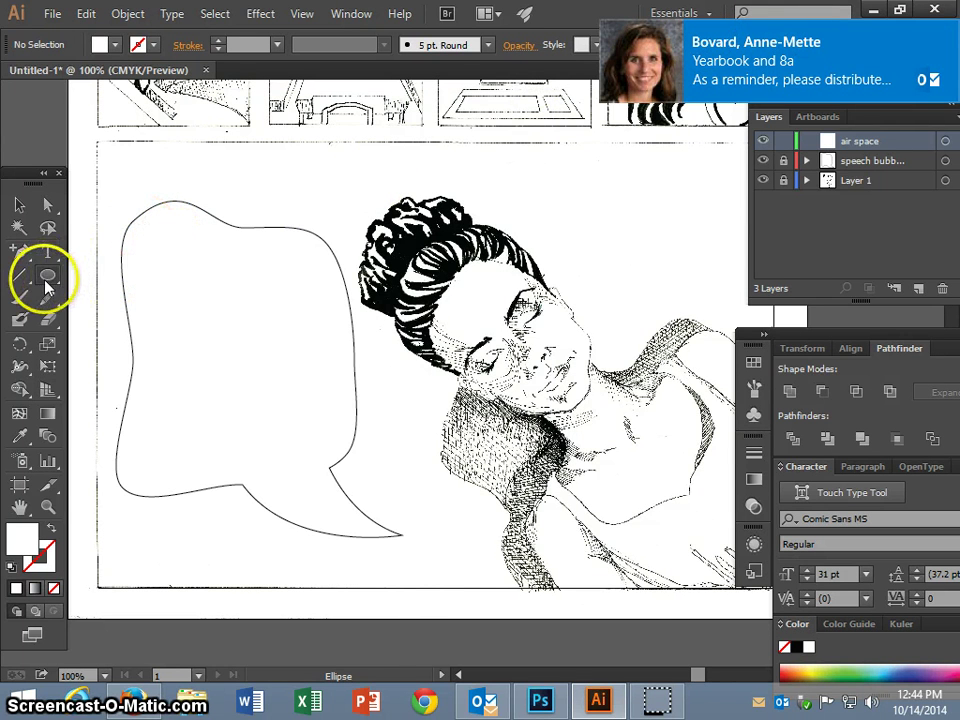
drag(142, 238, 335, 458)
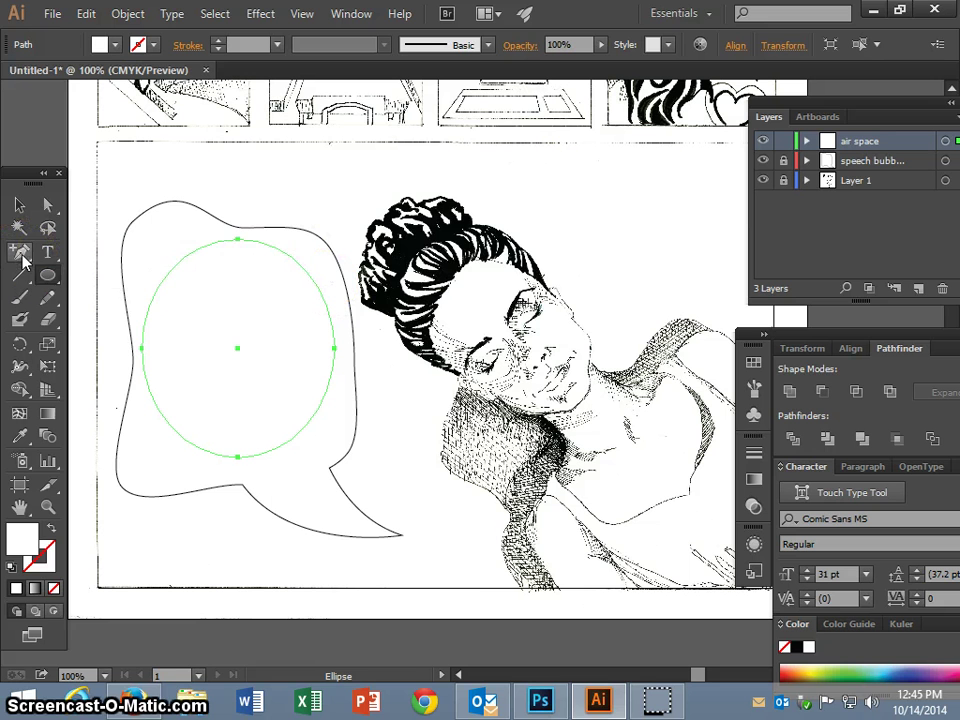
Add four anchor points to the ellipse, one midway along each of its curved quarters.
click(22, 255)
click(226, 260)
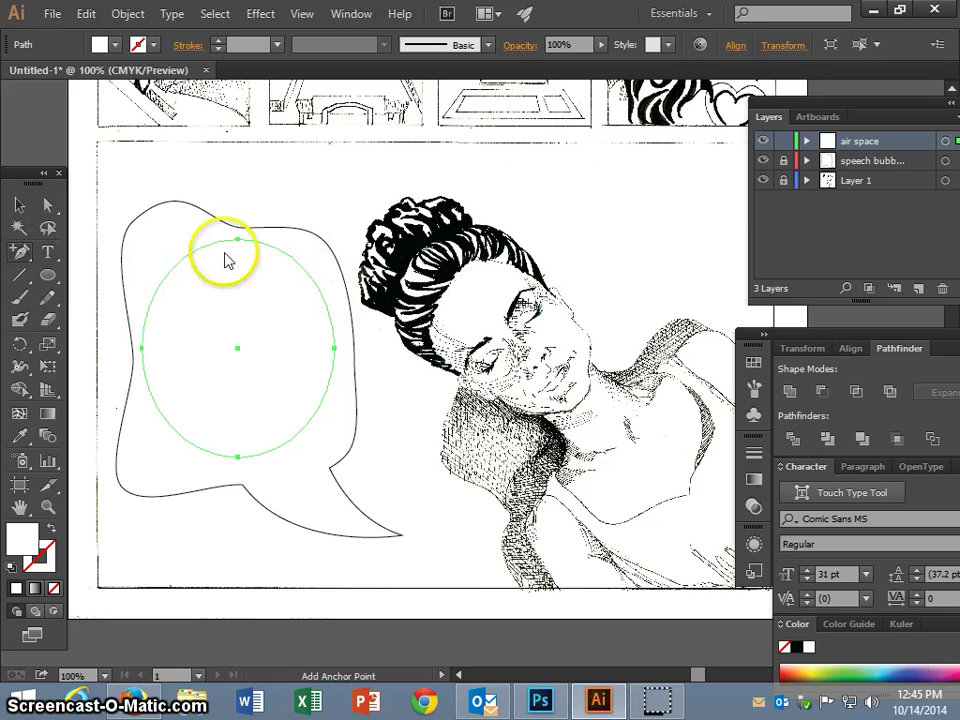
click(306, 270)
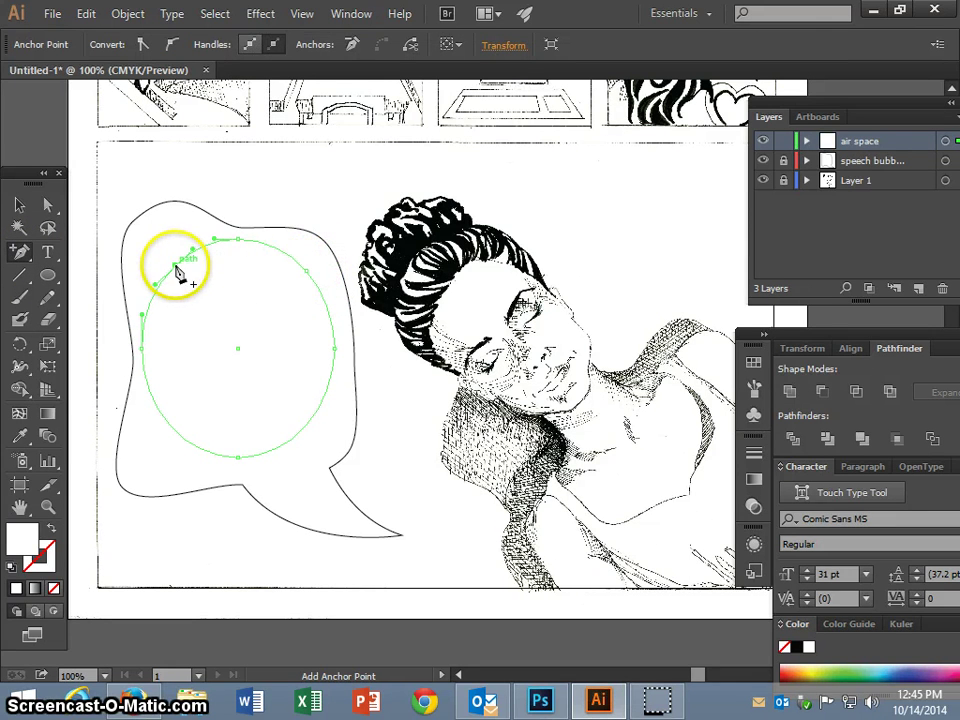
click(308, 424)
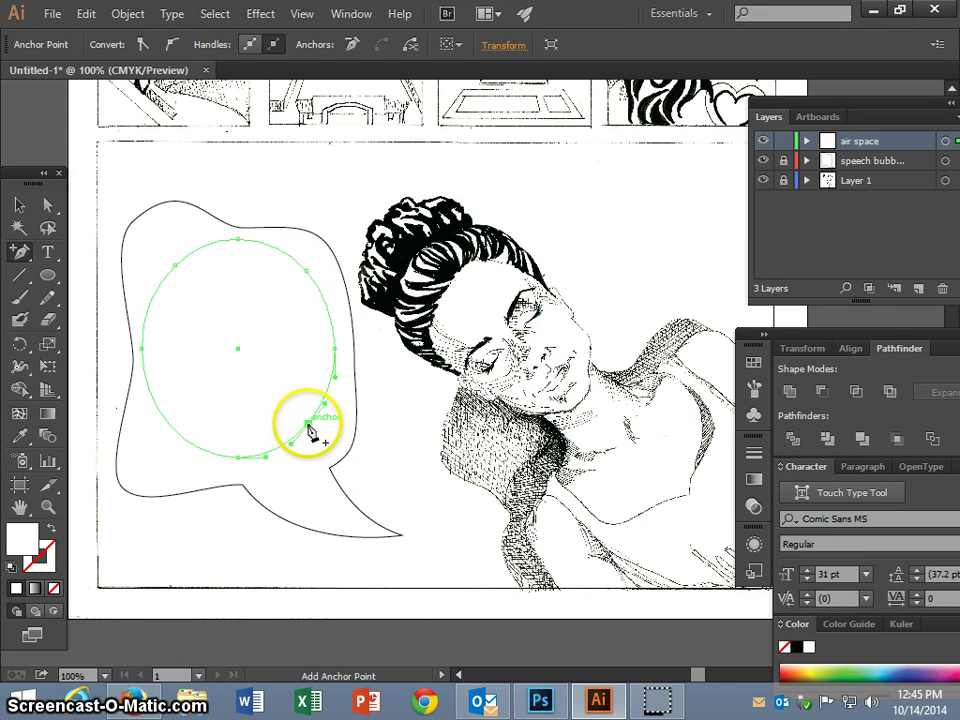
click(184, 438)
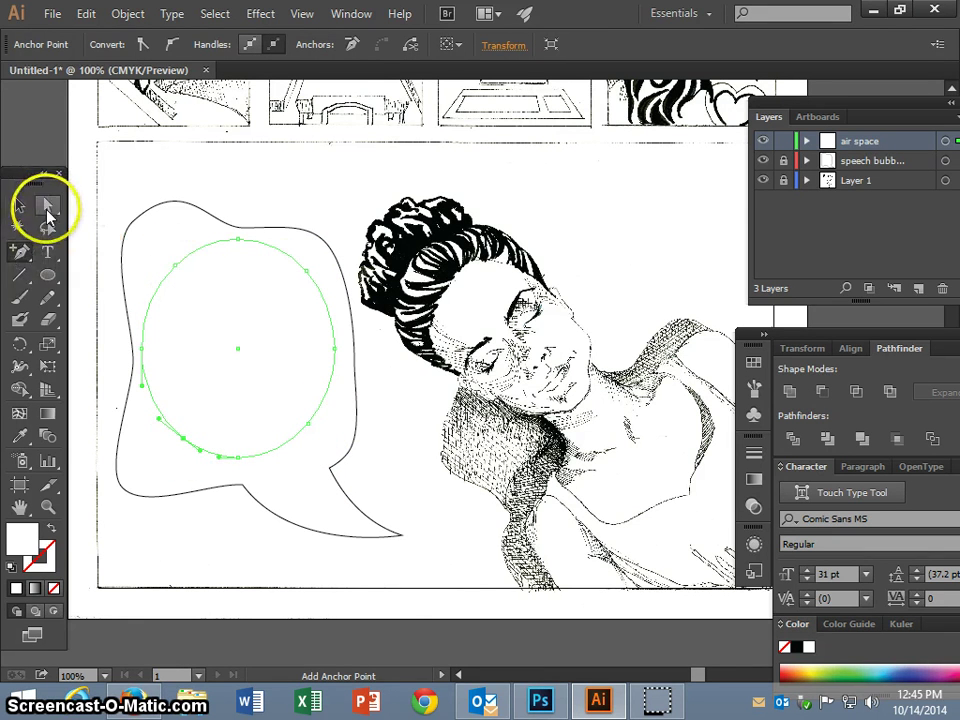
Reshape the ellipse by moving its corner and side anchor points so it follows the speech bubble's outline with a margin inside.
click(47, 212)
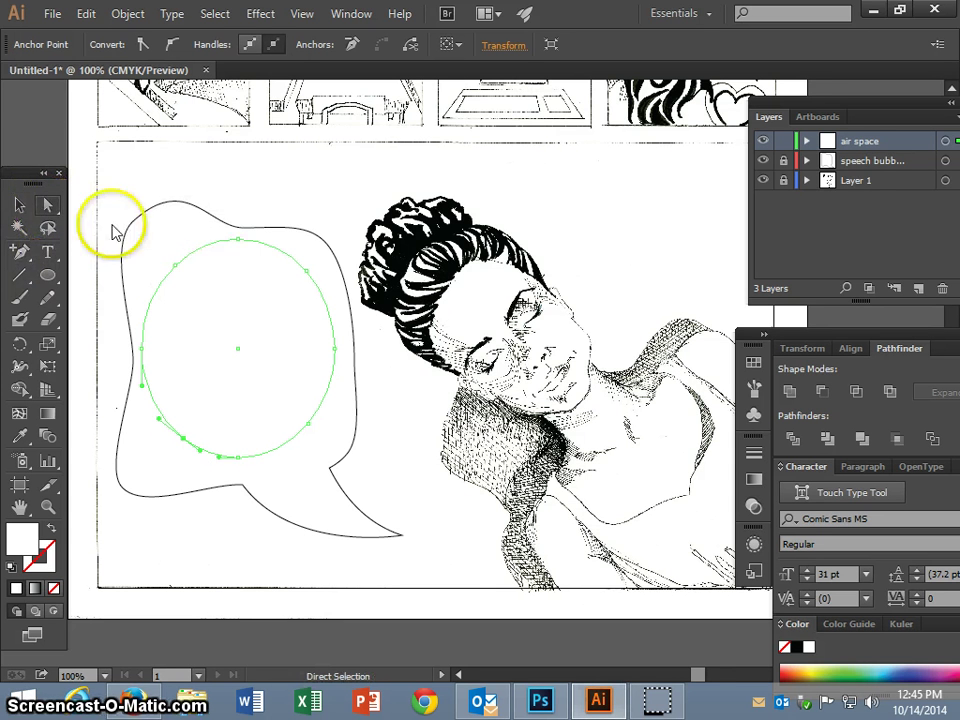
drag(175, 266, 157, 233)
mouse_move(305, 276)
mouse_down()
mouse_move(320, 265)
mouse_move(315, 255)
mouse_up()
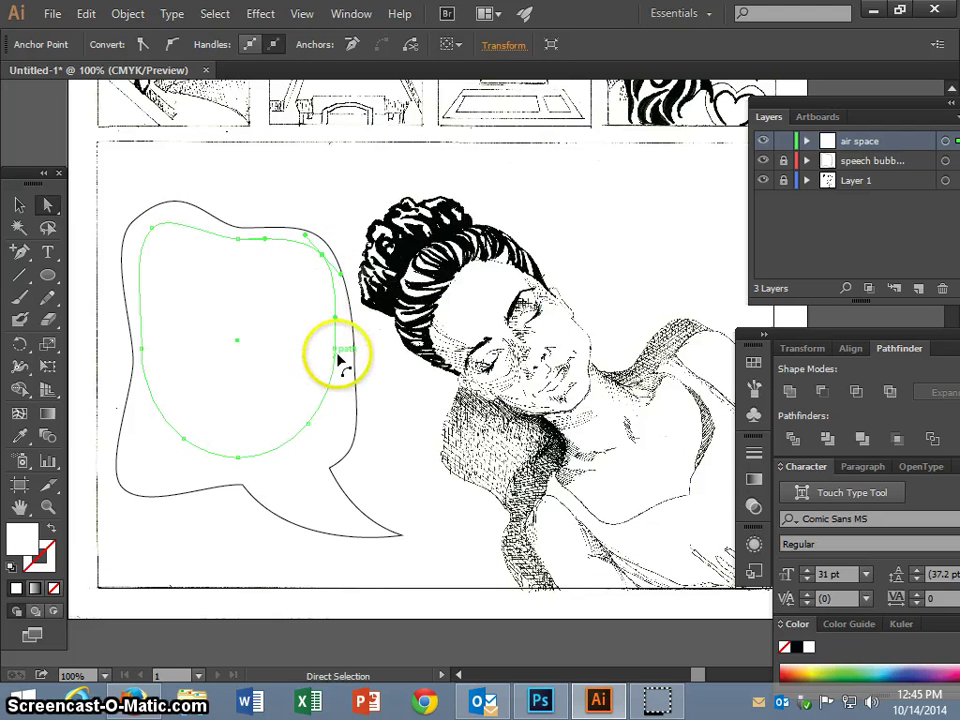
drag(336, 352, 332, 384)
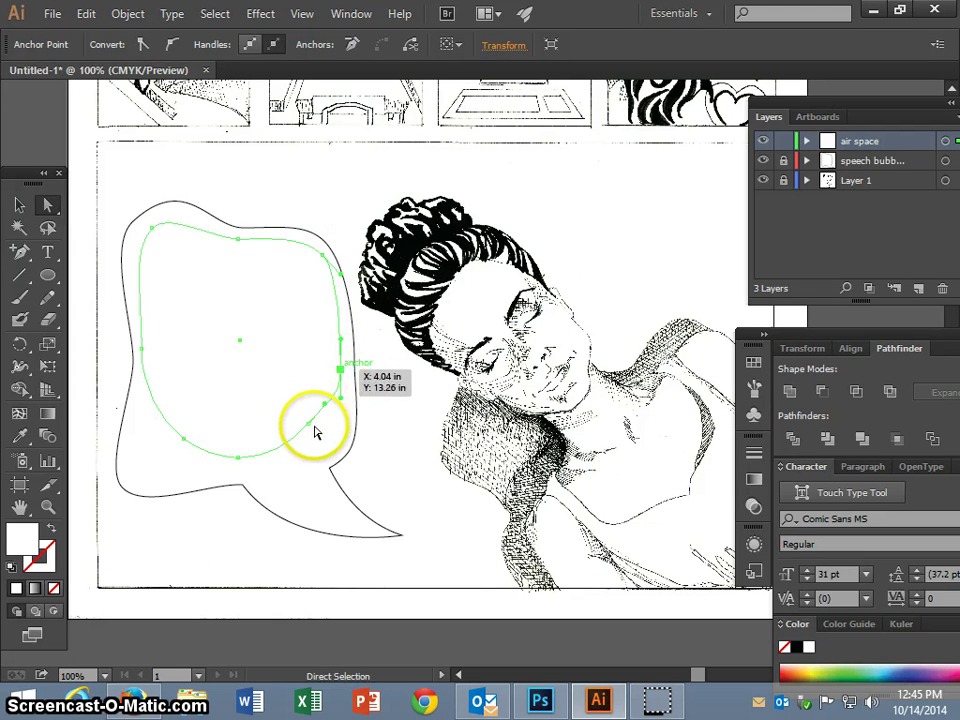
drag(310, 430, 335, 454)
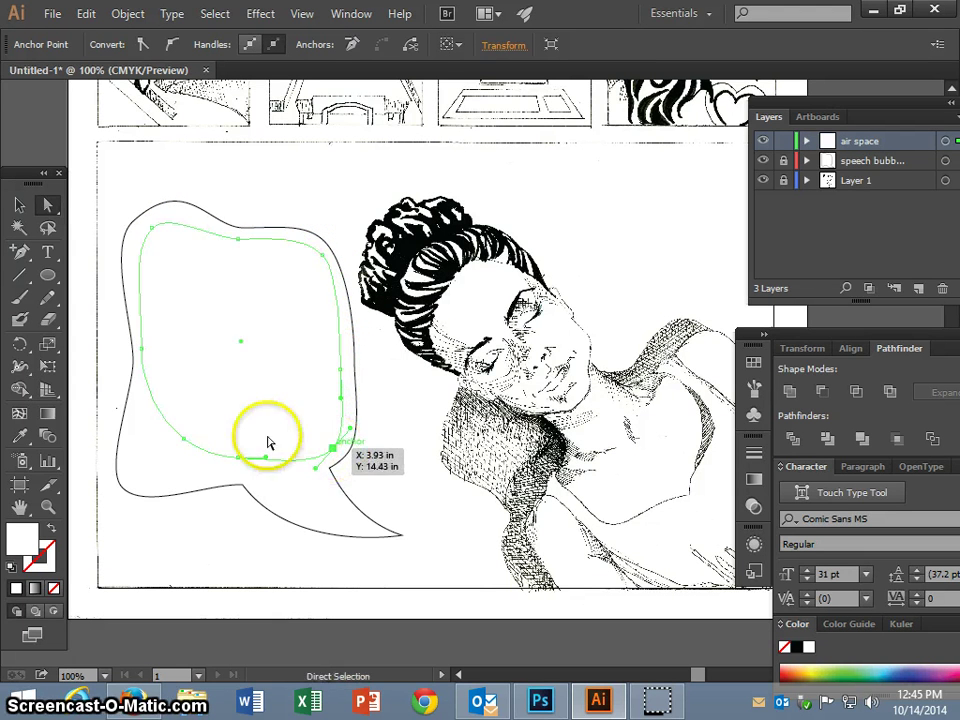
drag(184, 440, 154, 466)
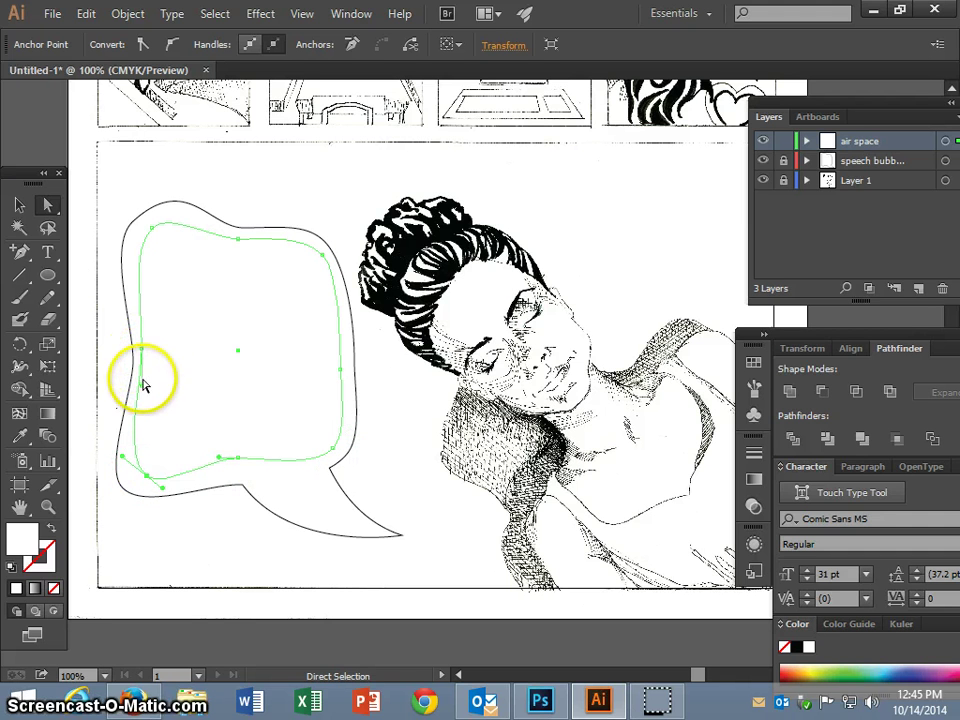
drag(143, 352, 151, 350)
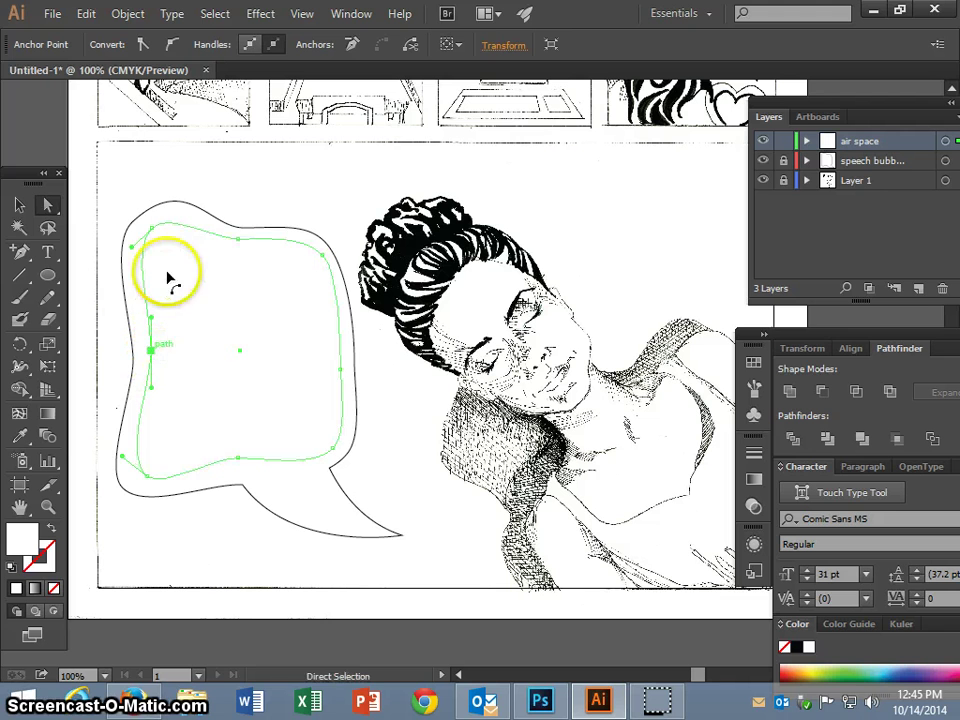
Refine the inner shape's corner anchors, handles and lower edge to even out the margin to the speech bubble.
drag(163, 227, 109, 261)
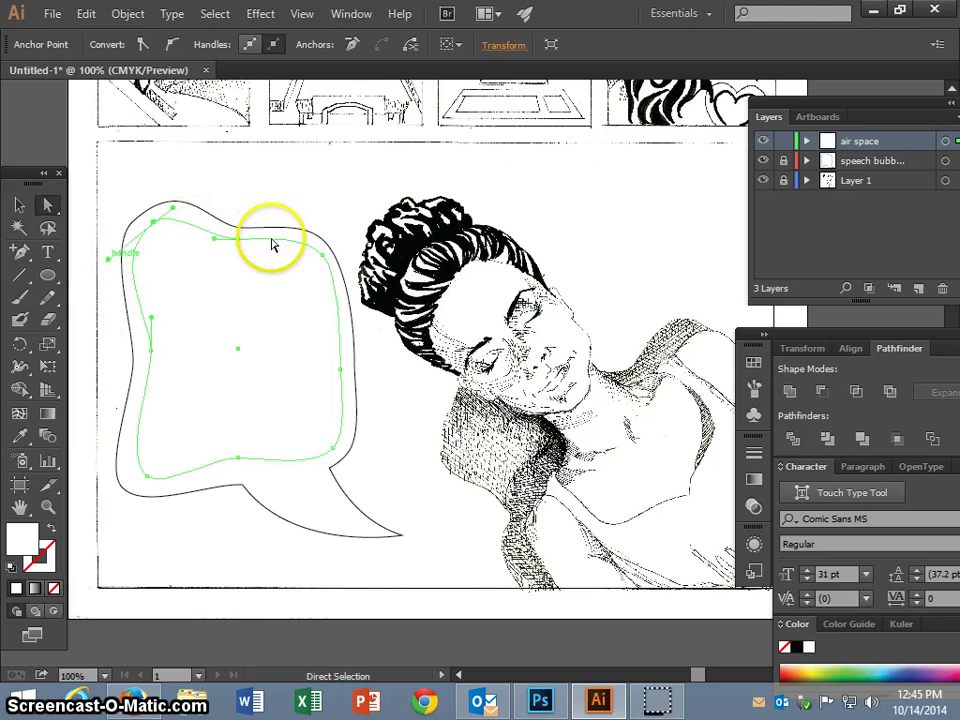
mouse_move(336, 418)
mouse_down()
mouse_move(336, 450)
mouse_move(349, 450)
mouse_move(373, 401)
mouse_move(351, 392)
mouse_move(352, 430)
mouse_up()
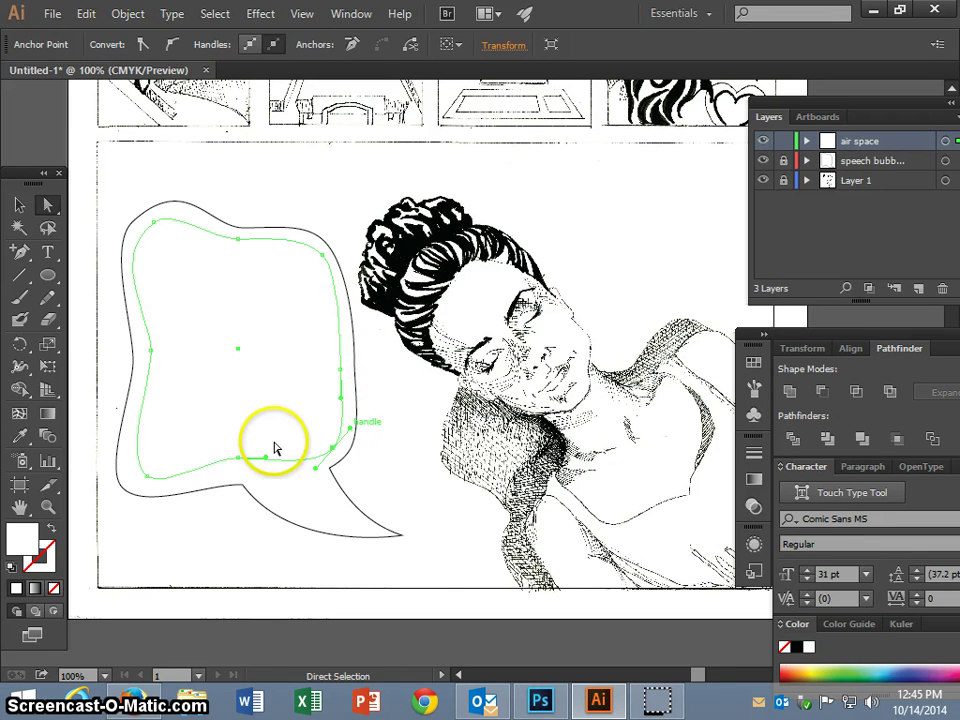
drag(242, 456, 243, 468)
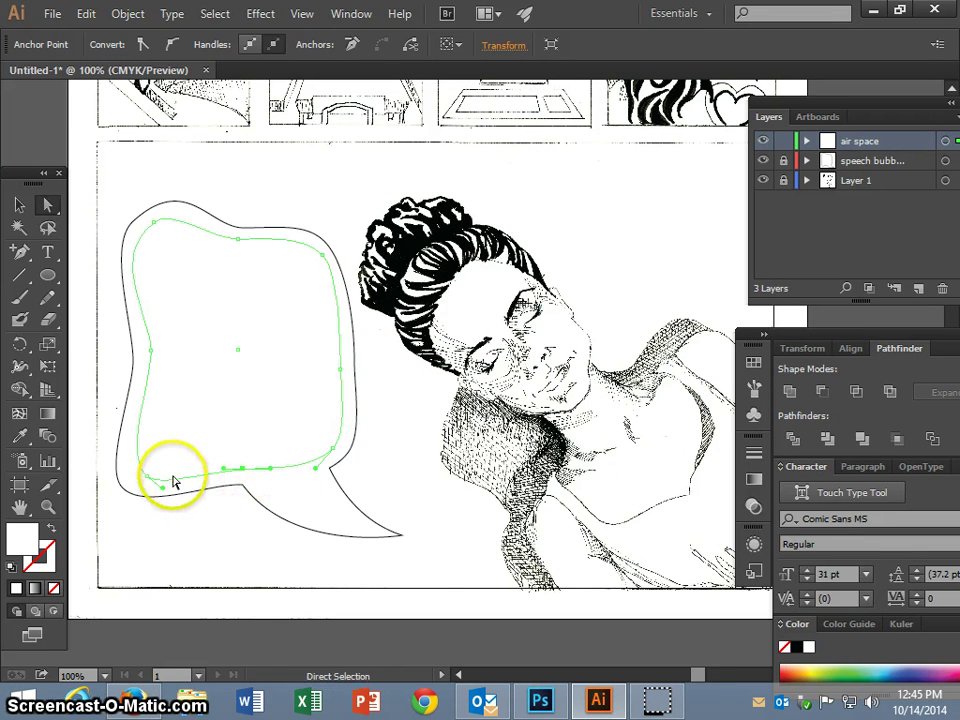
drag(149, 486, 143, 488)
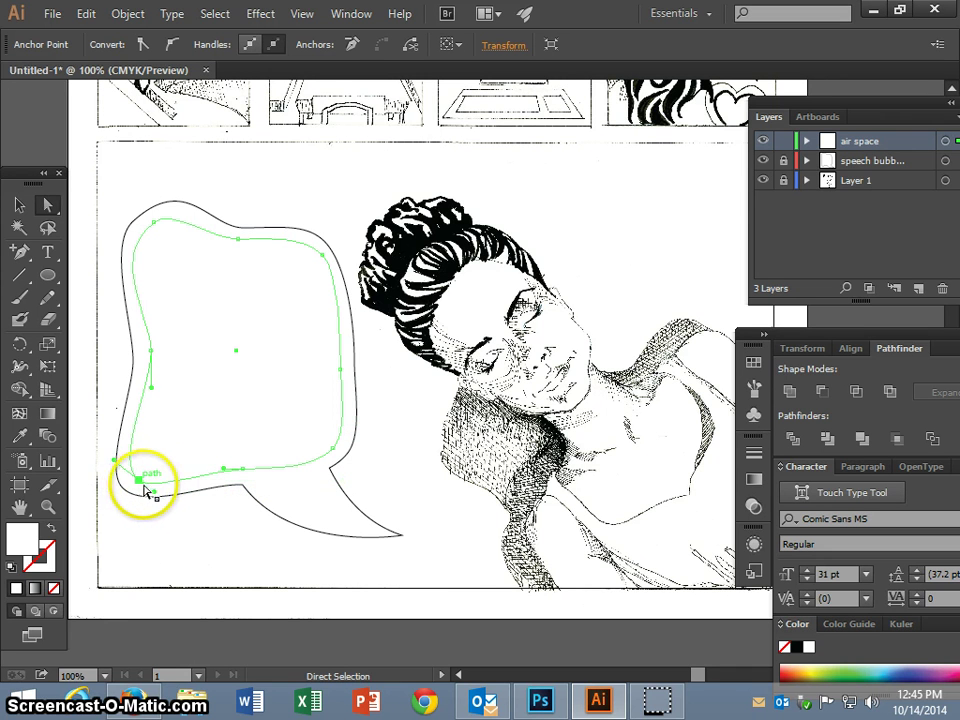
drag(325, 258, 339, 278)
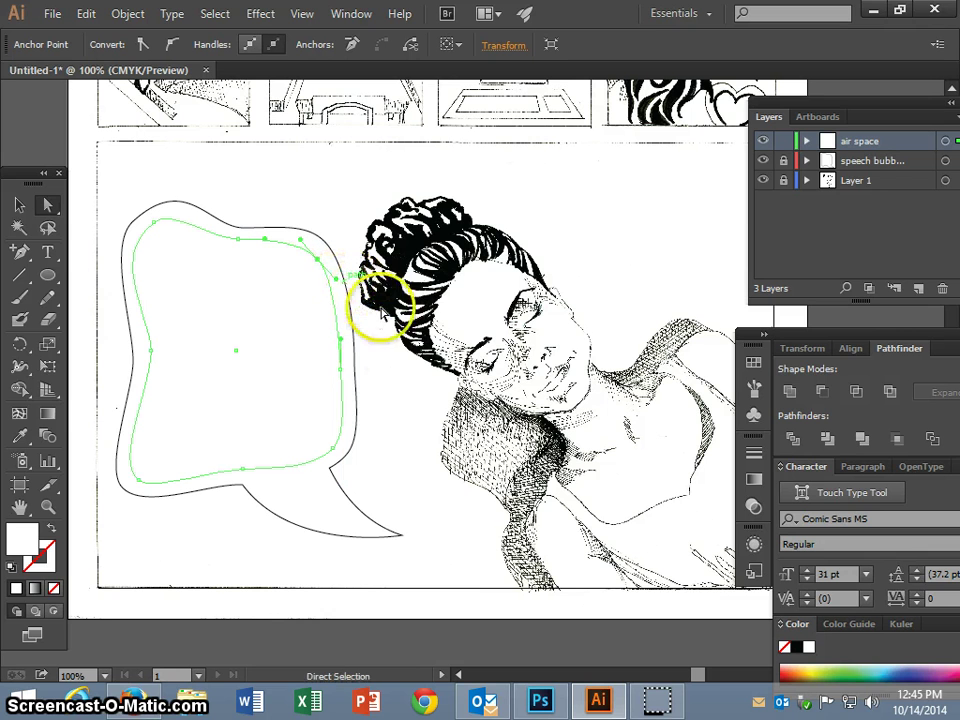
Add a new top layer named "type" and lock the air space layer beneath it.
click(920, 290)
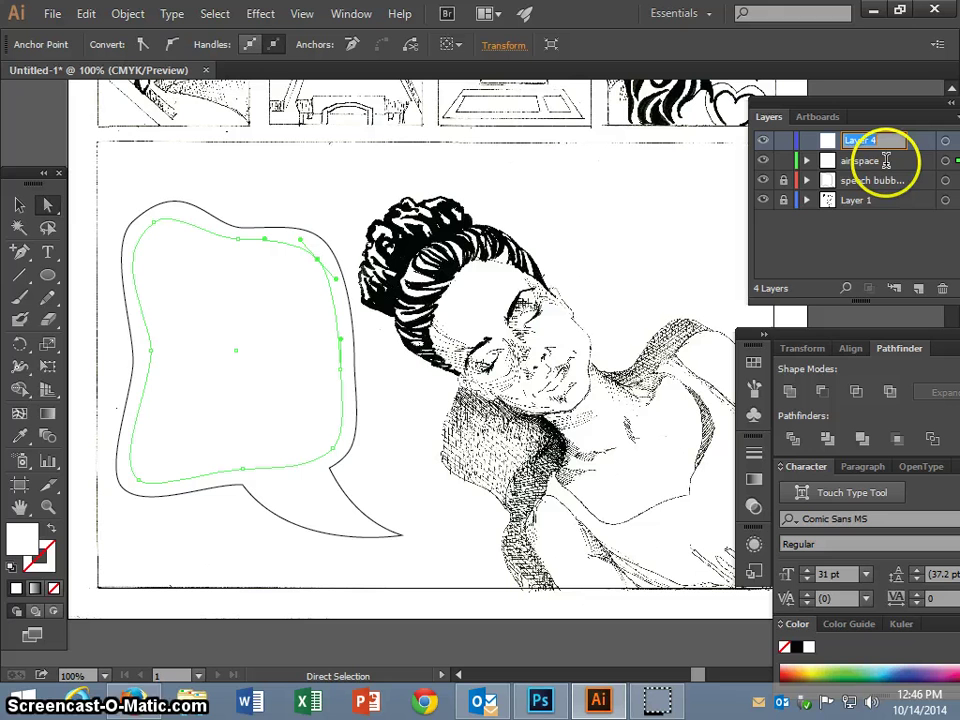
text(type)
key(Return)
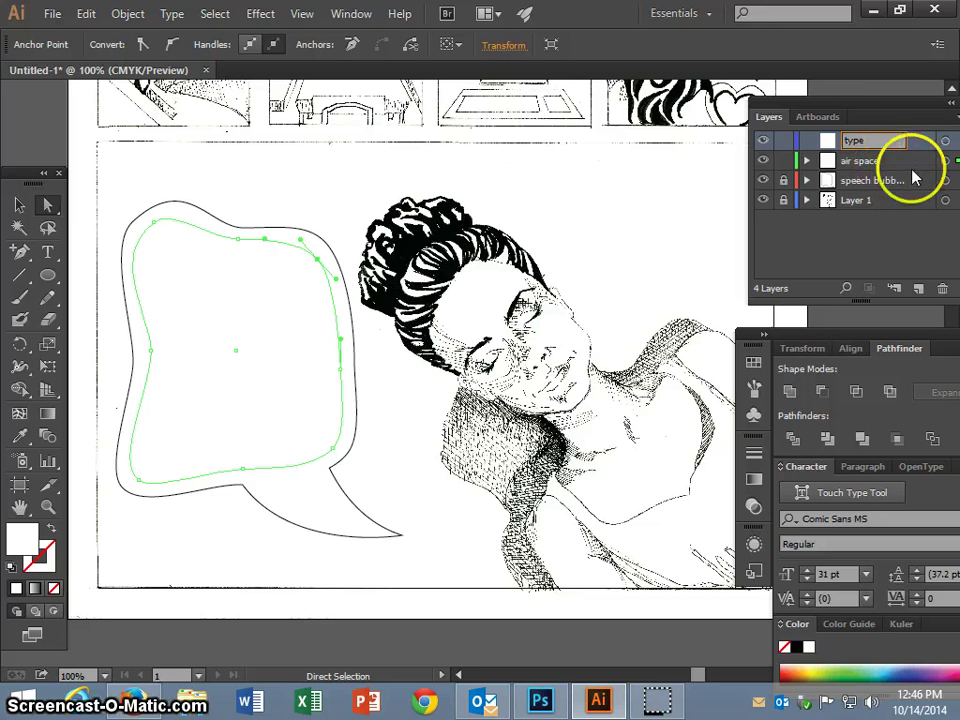
click(783, 160)
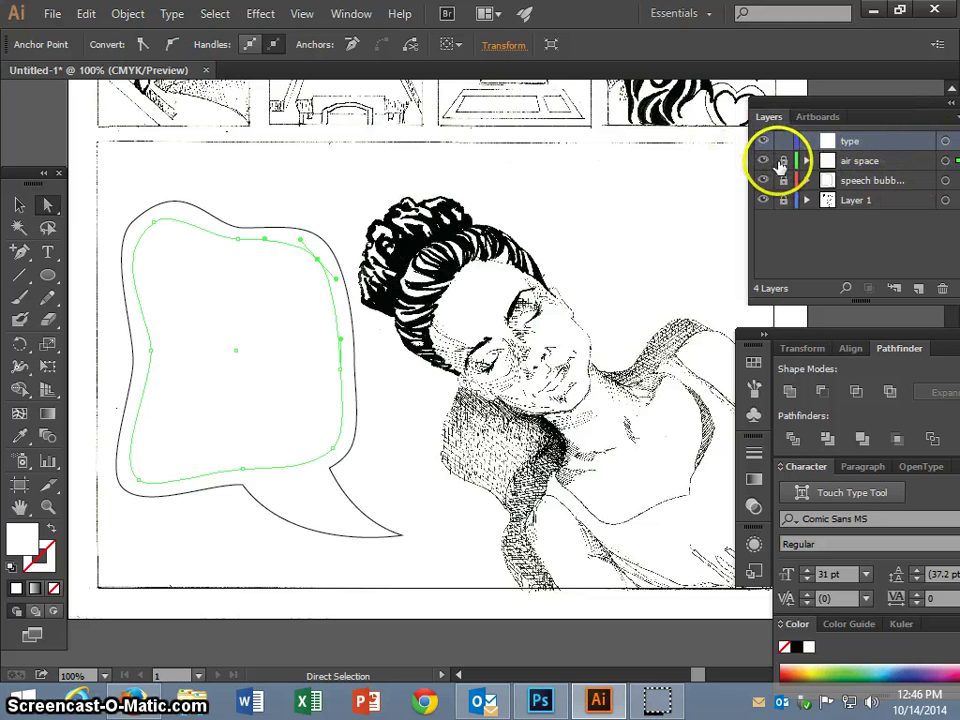
click(873, 140)
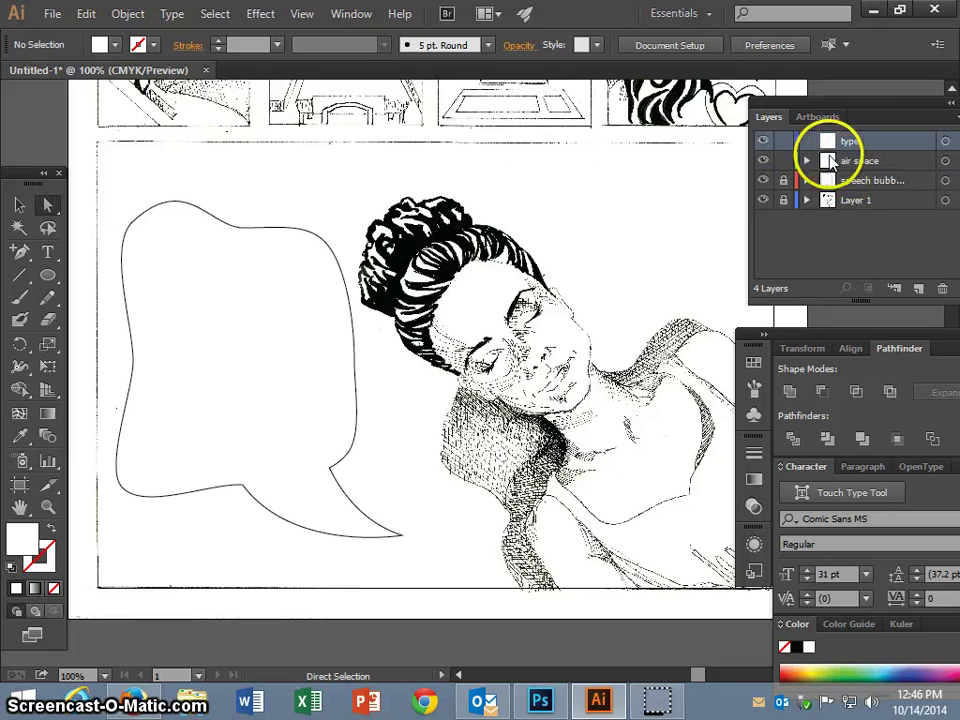
Turn the inner air space shape into an area type container with the Type tool, and make the "type" layer active.
click(47, 251)
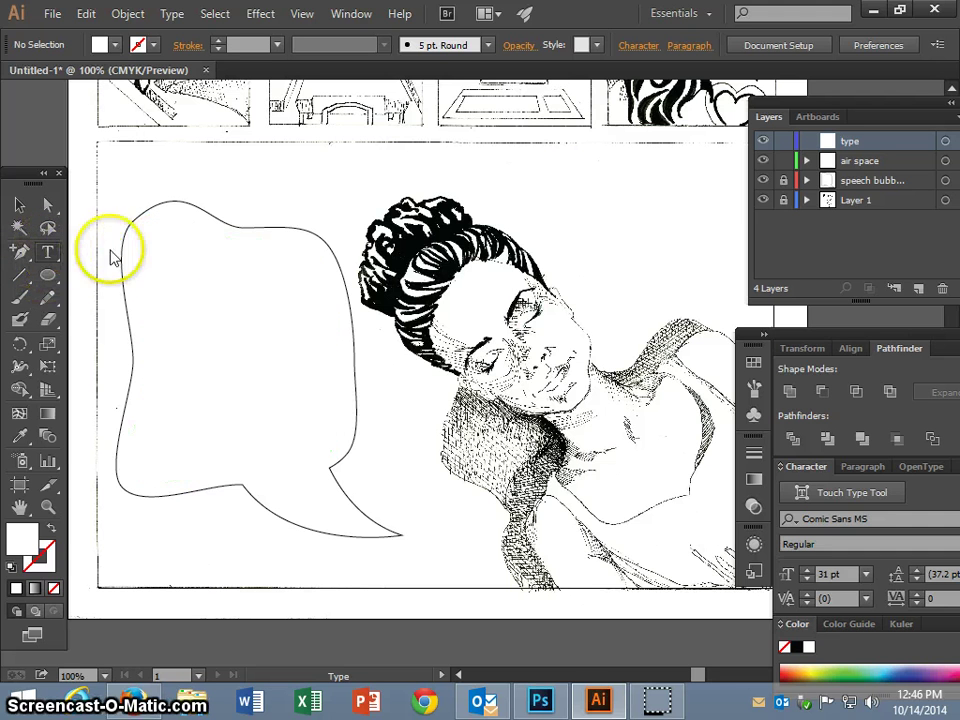
click(47, 252)
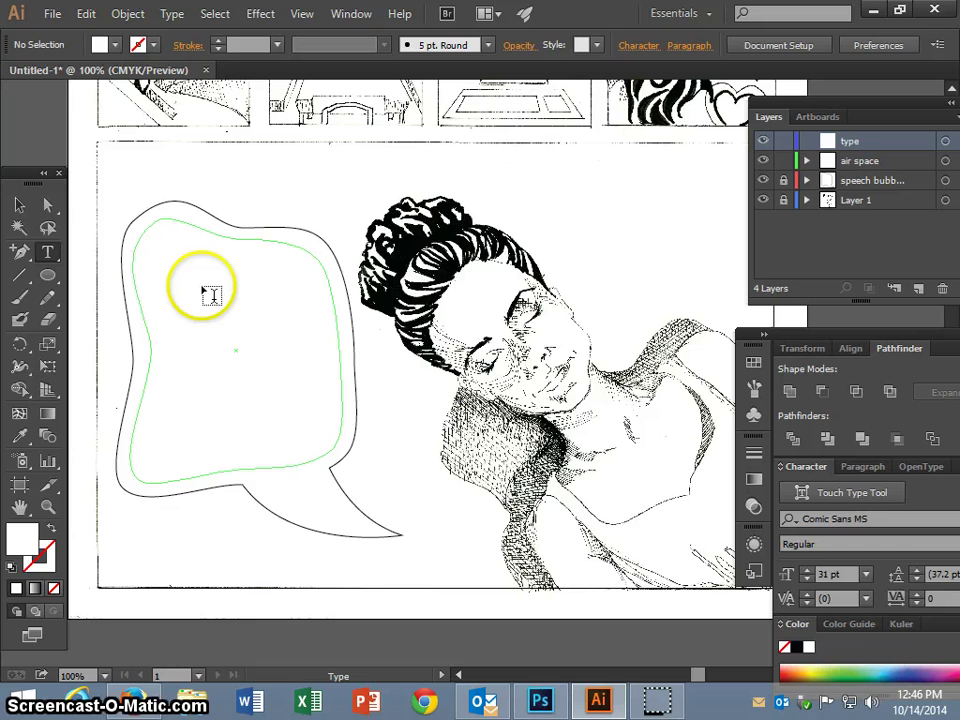
click(153, 248)
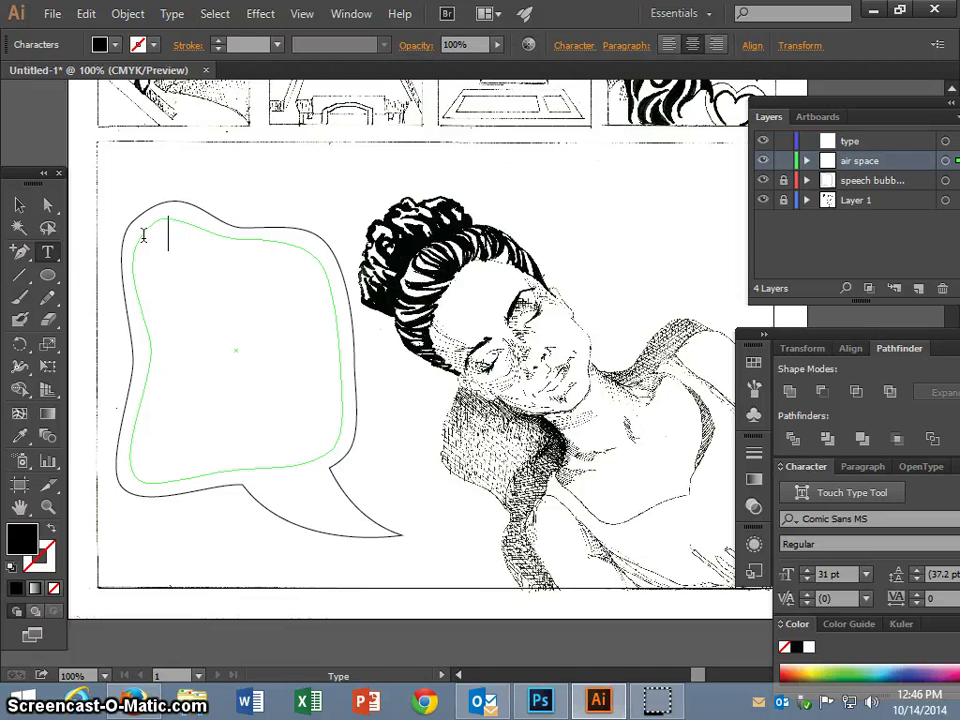
click(850, 141)
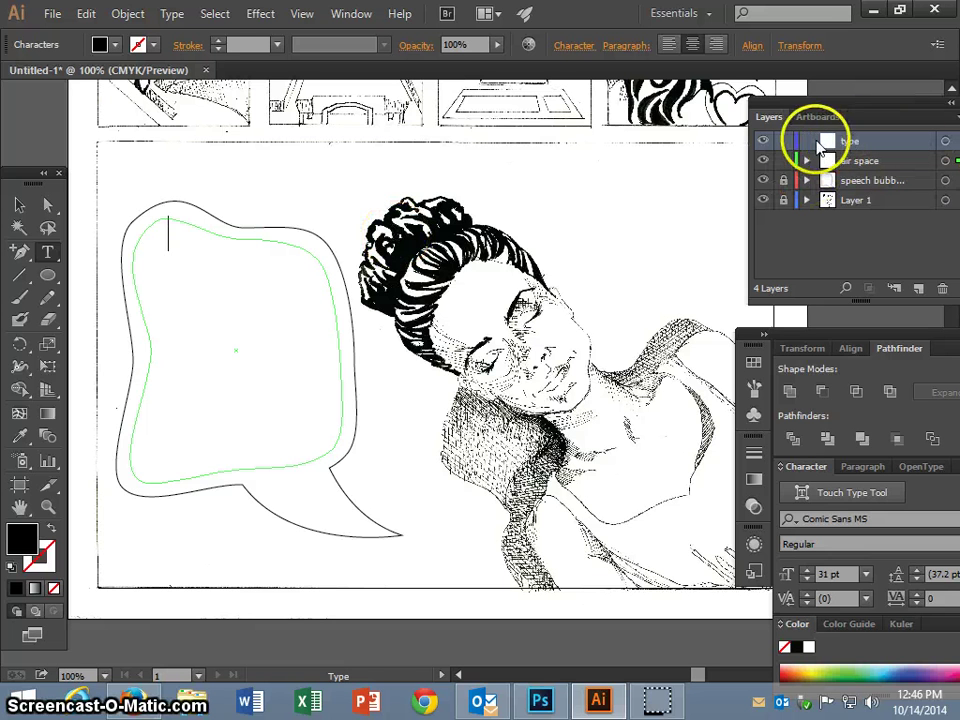
Fill the upper part of the air space shape with rows of placeholder "d" letters to test the text wrapping.
text(dddddddddd )
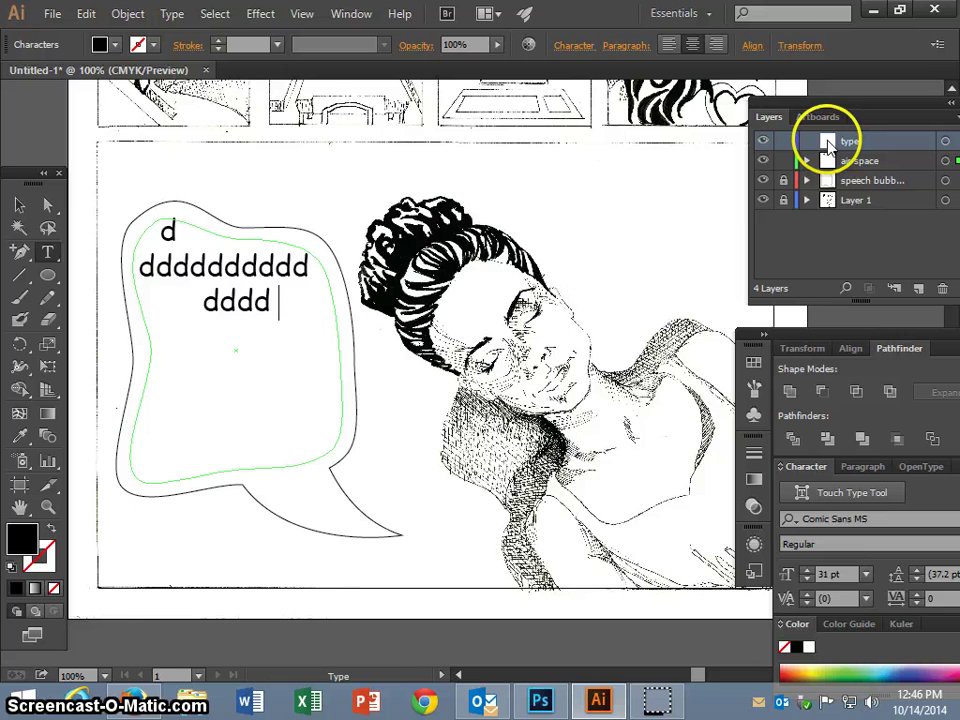
text(ddddddddddd dddddddd)
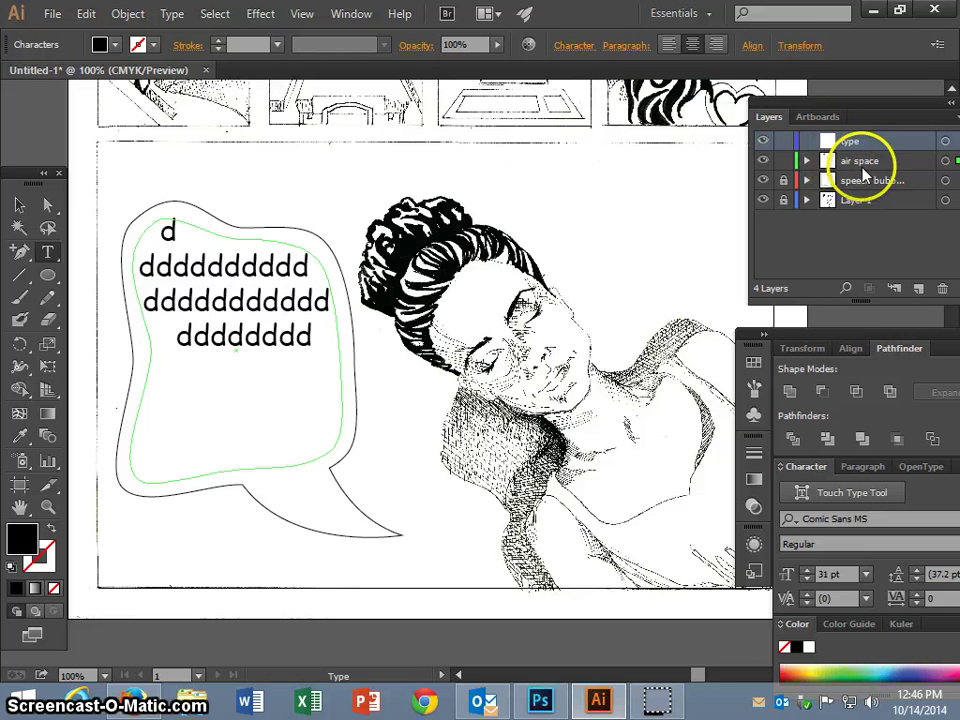
click(311, 340)
text(ddddddddd)
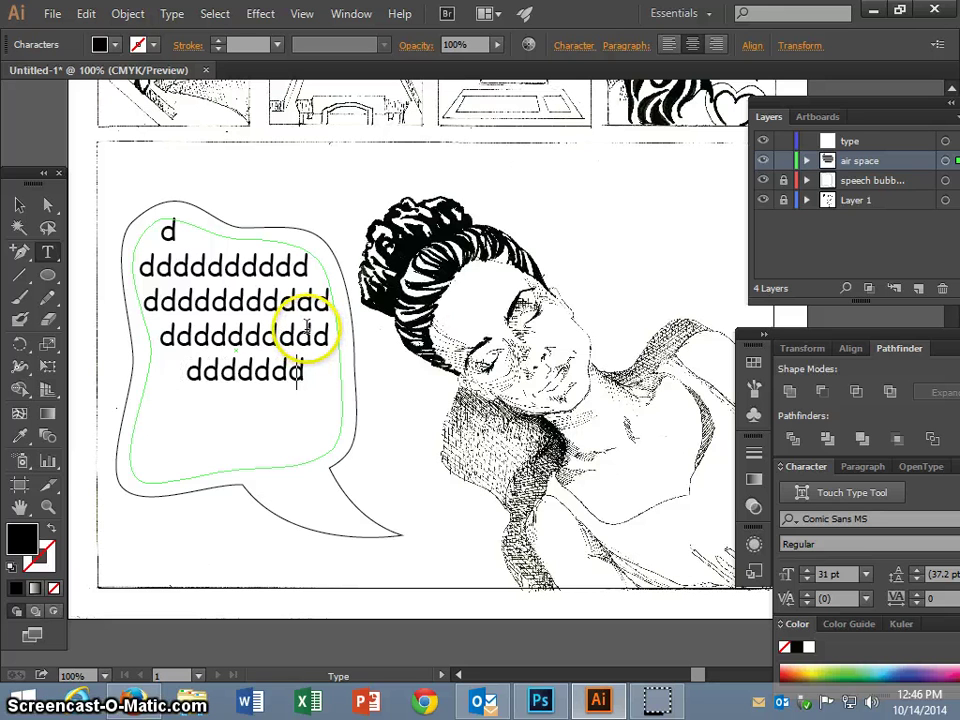
key(BackSpace)
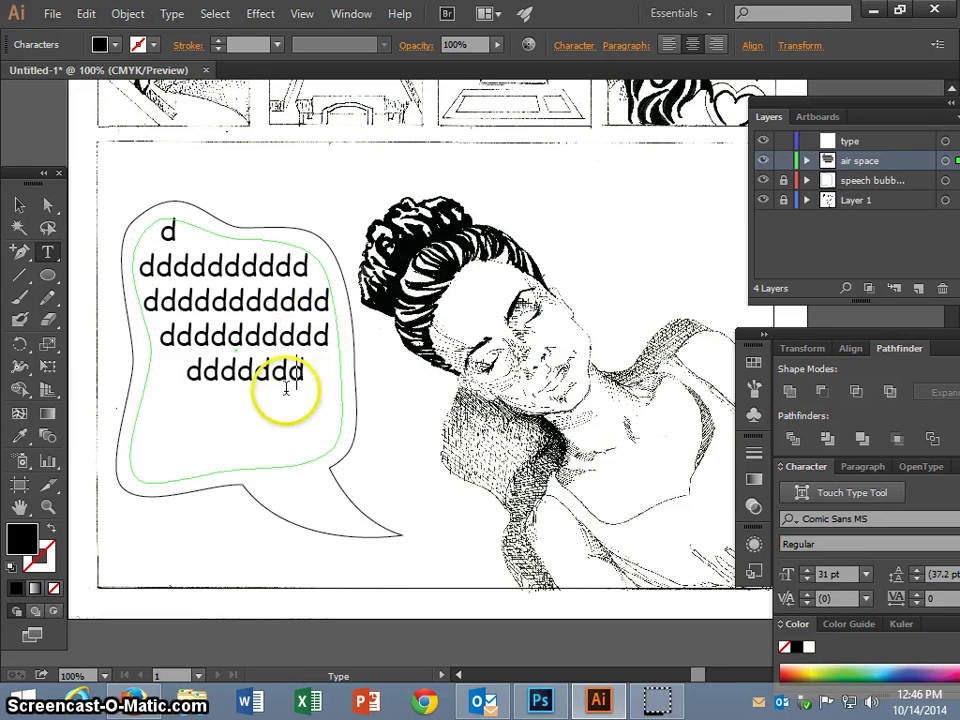
Remove all the placeholder letters from the air space shape.
drag(305, 301, 168, 301)
key(ctrl+z)
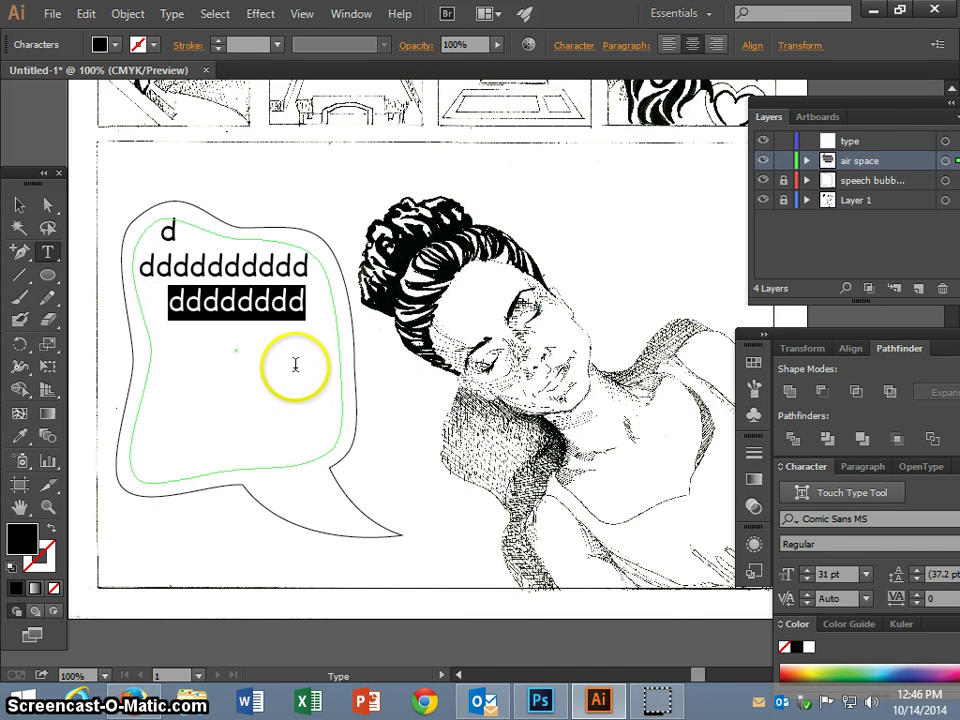
key(ctrl+z)
key(BackSpace)
key(BackSpace)
key(BackSpace)
key(BackSpace)
key(BackSpace)
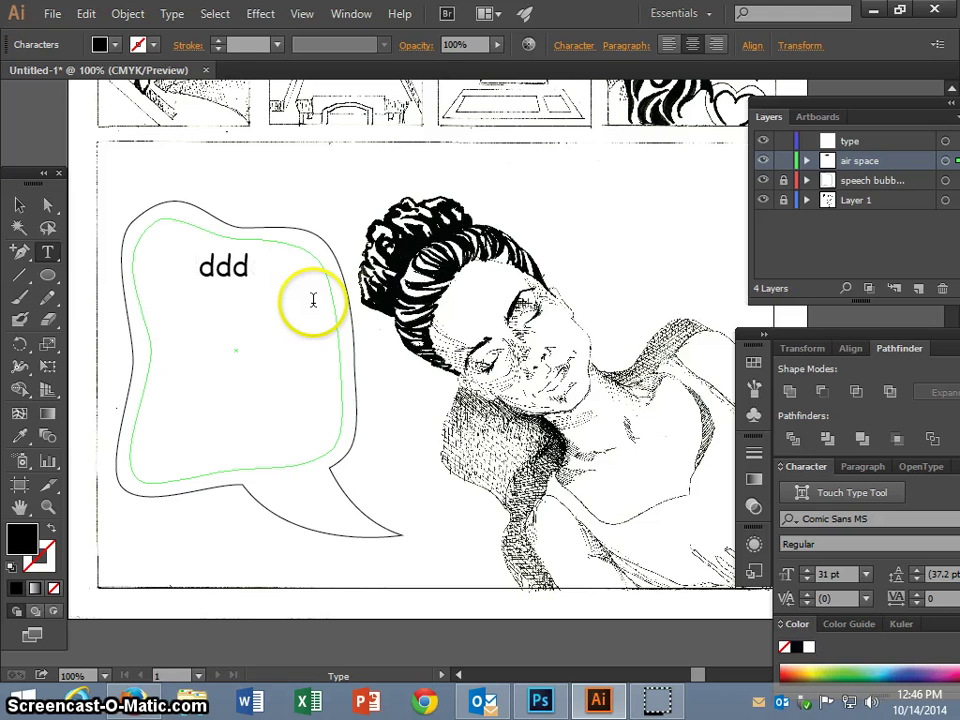
key(BackSpace)
key(BackSpace)
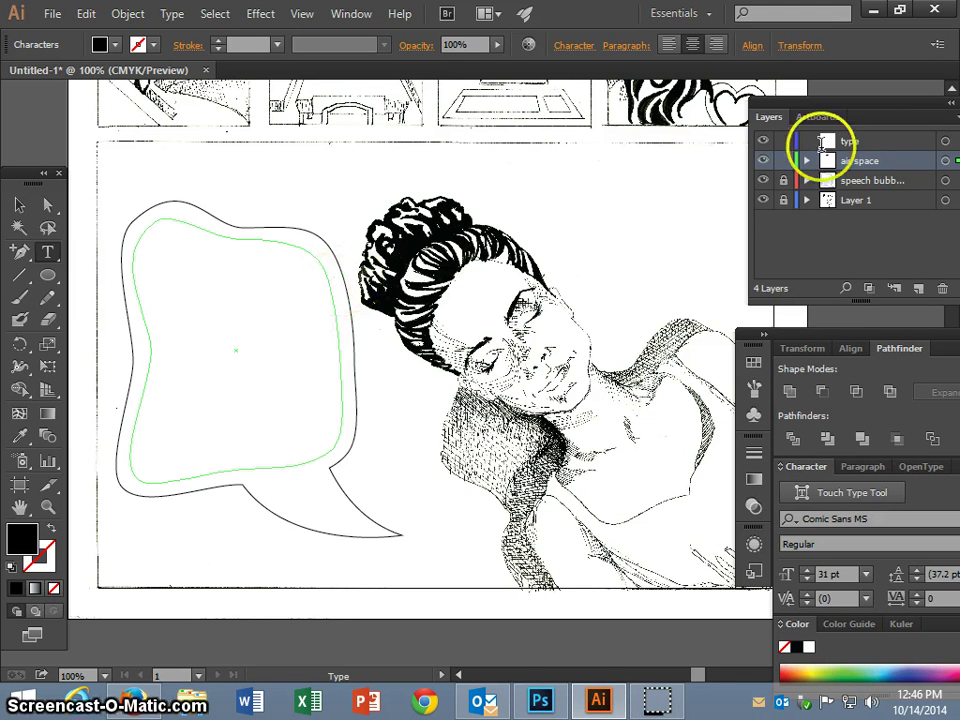
Highlight the "type" layer and enter the dialogue "We will take the next few moments to rest..." inside the shape.
click(884, 145)
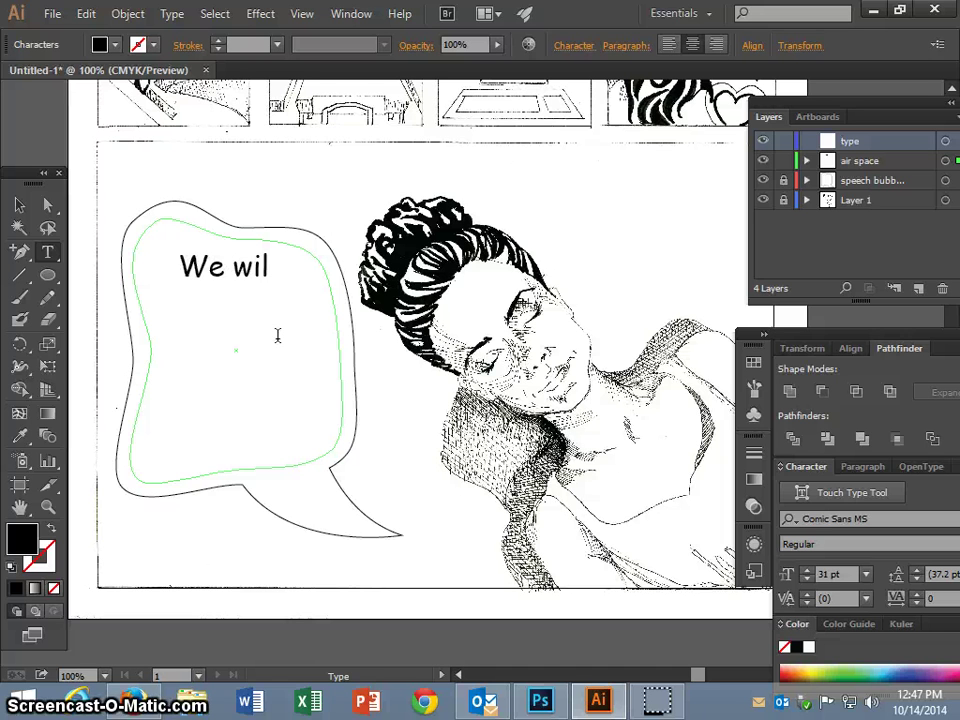
text(l take the next)
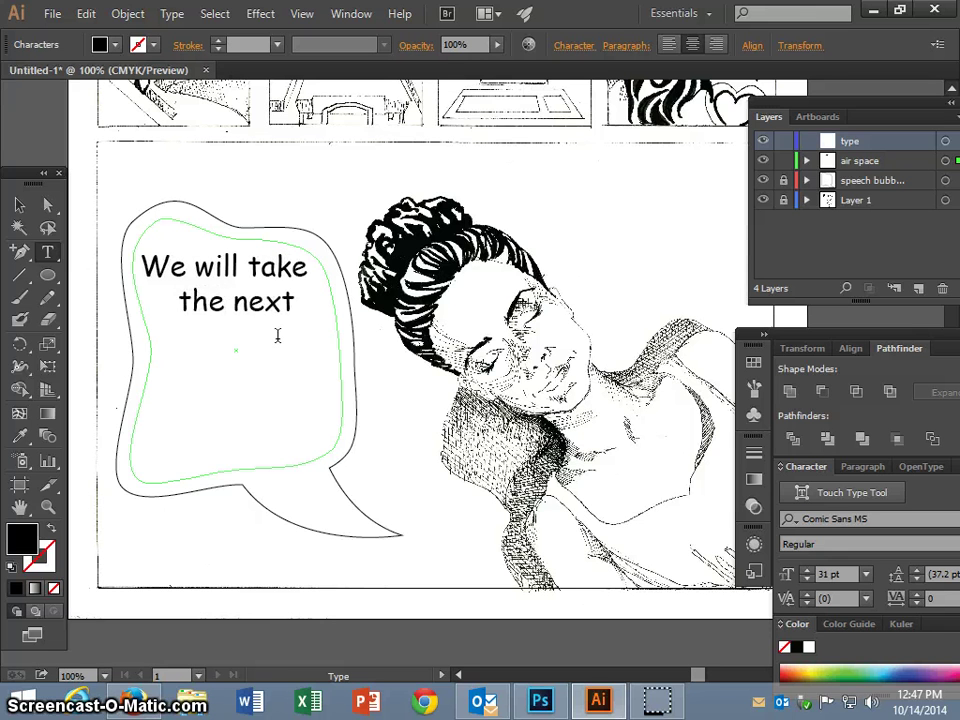
text( few moments)
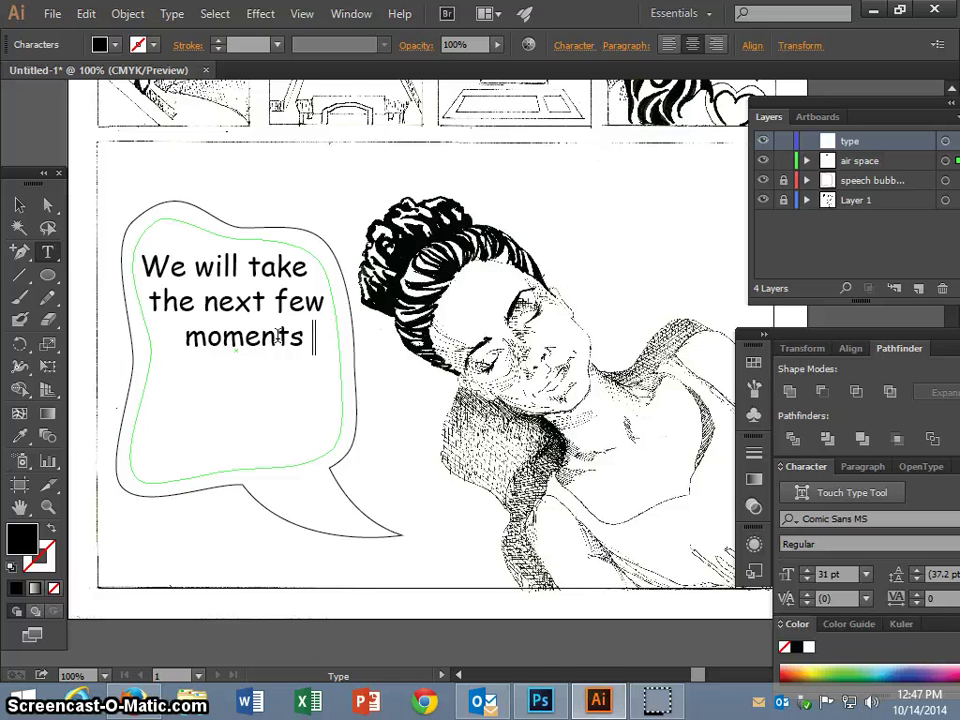
text( to rest...)
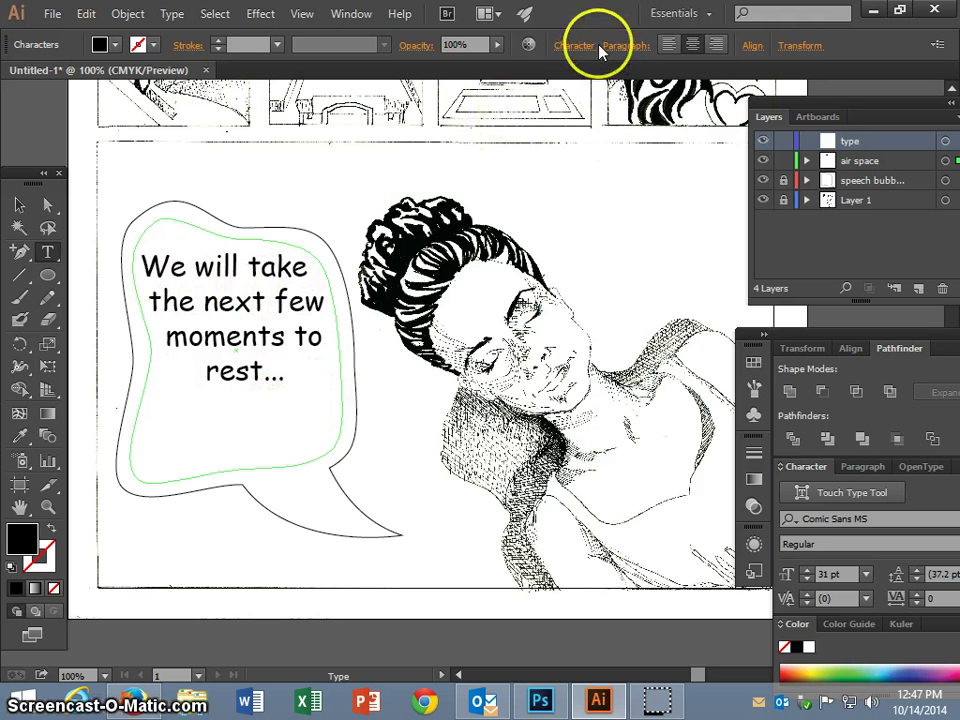
Browse the available fonts for the dialogue and choose Comic Sans MS.
click(567, 45)
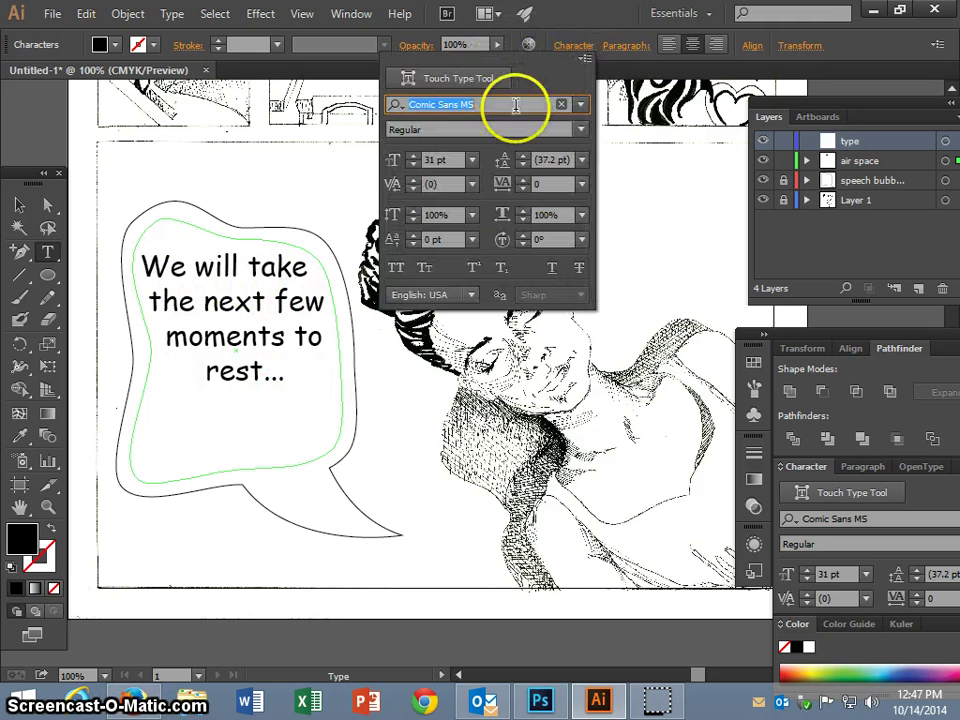
click(581, 102)
scroll(555, 383, down, 13)
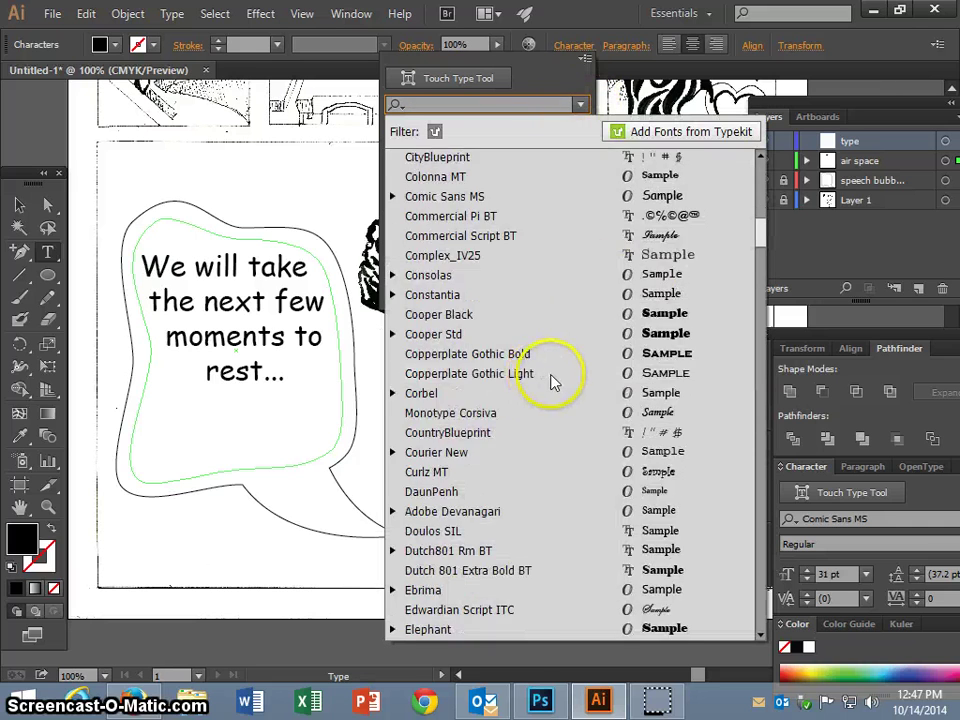
scroll(575, 388, down, 15)
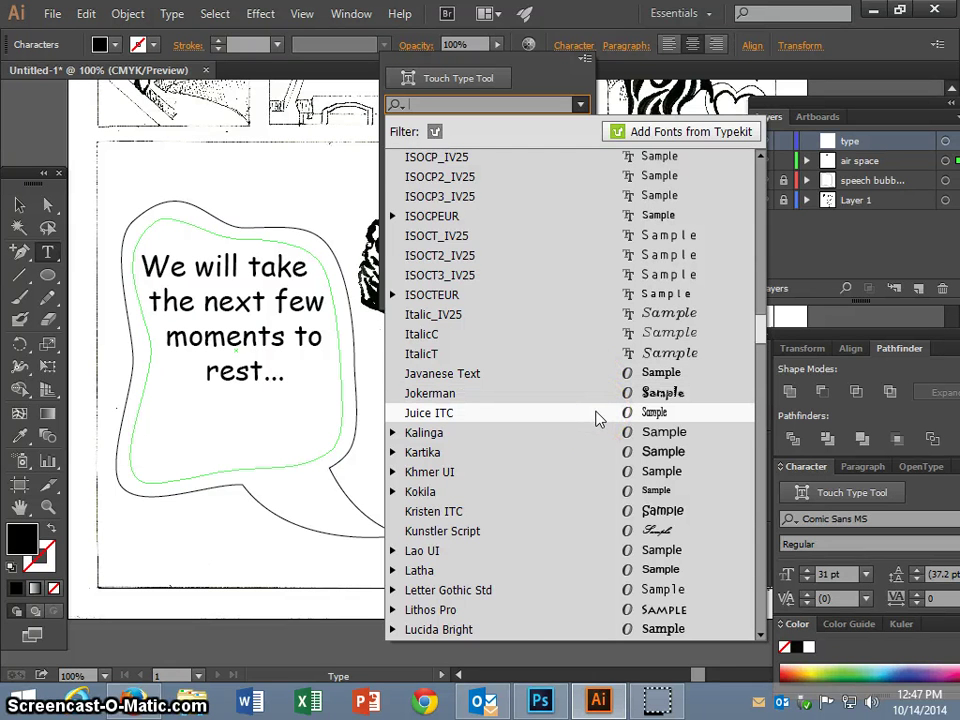
scroll(597, 418, down, 5)
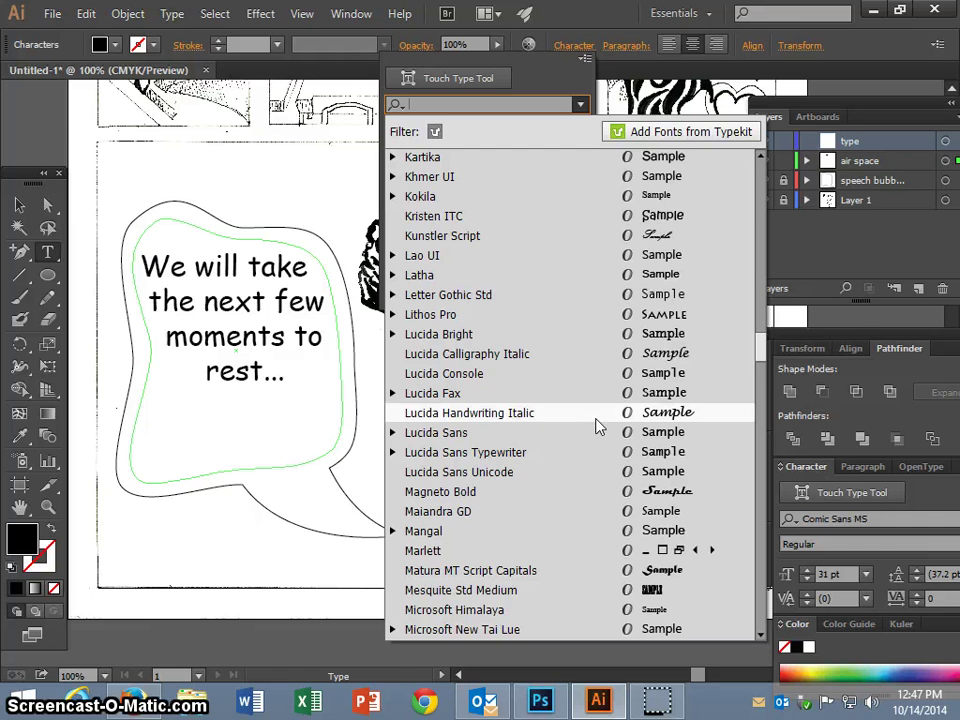
click(598, 418)
scroll(593, 420, up, 15)
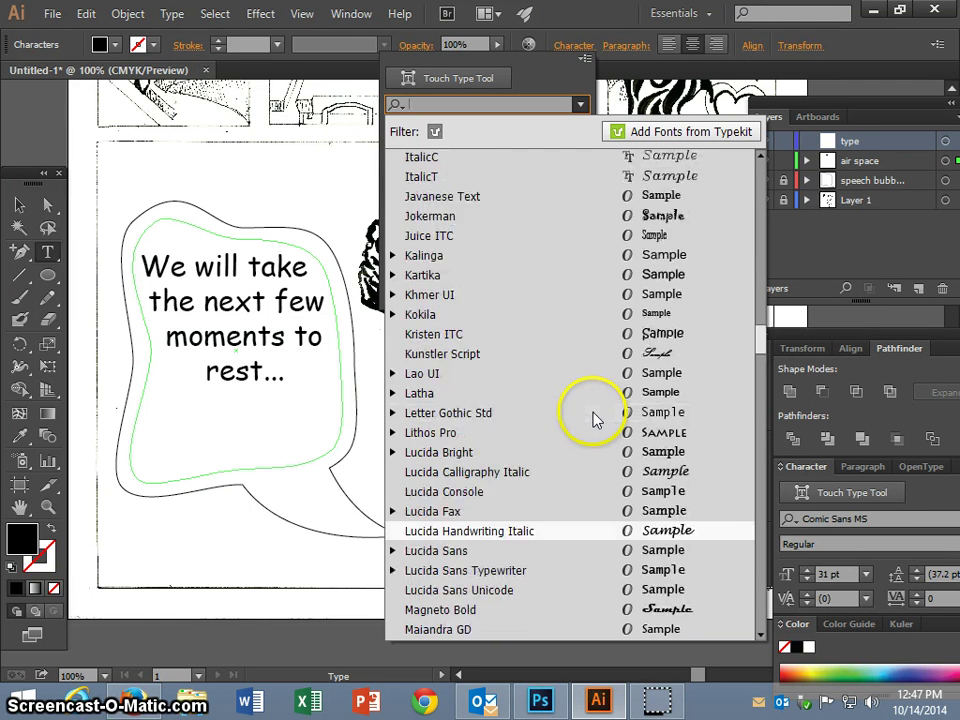
scroll(590, 410, up, 17)
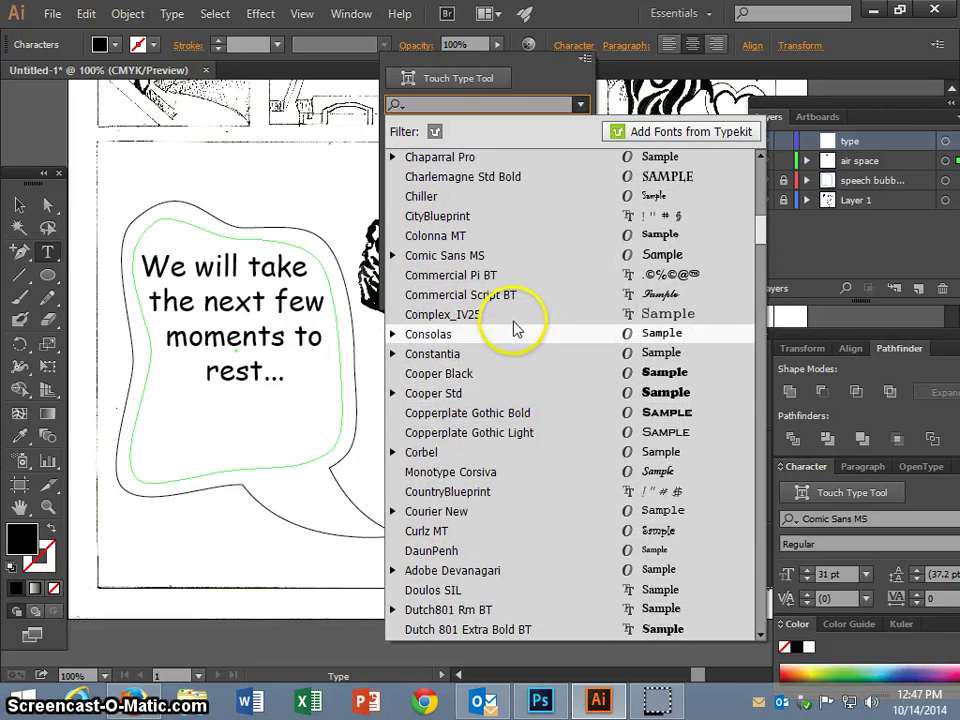
click(490, 257)
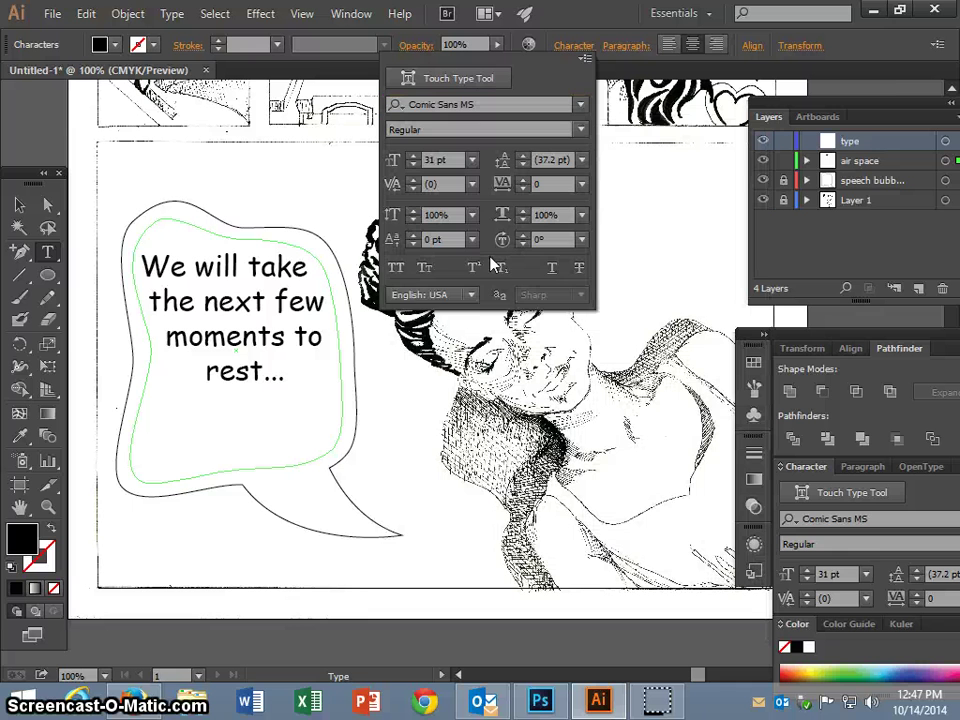
click(286, 334)
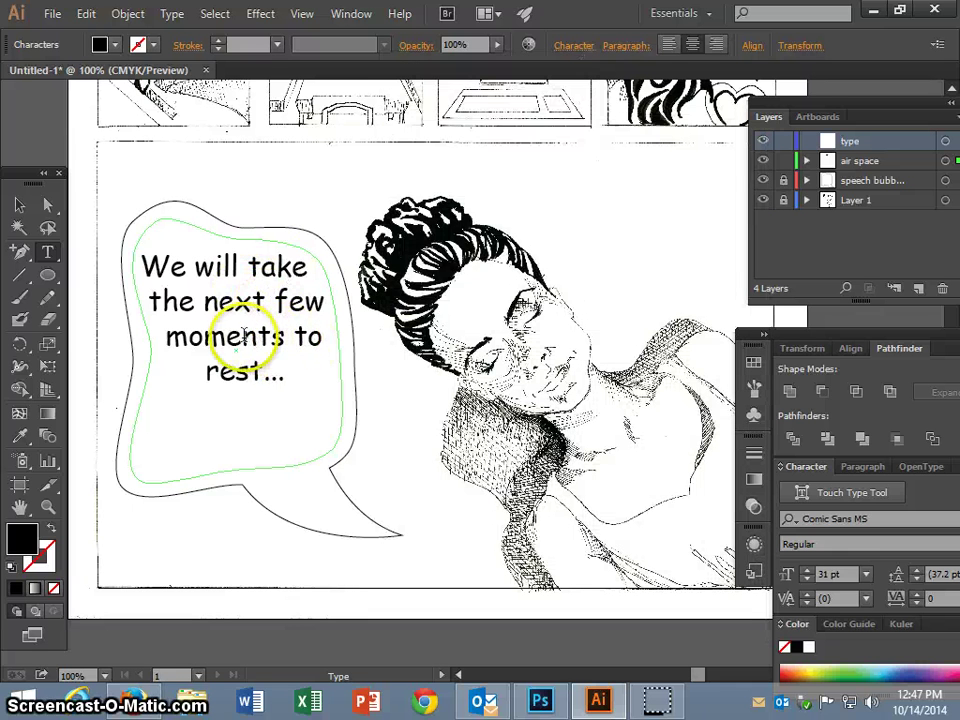
Set the word "moments" in the dialogue to the Bold Italic font style.
drag(292, 338, 163, 336)
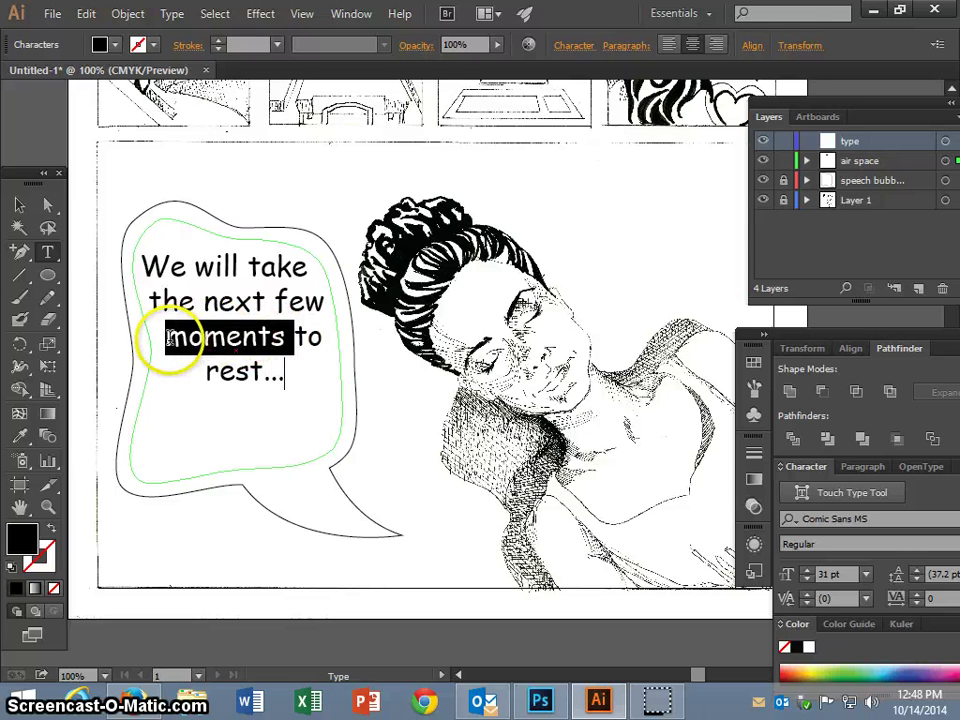
click(561, 50)
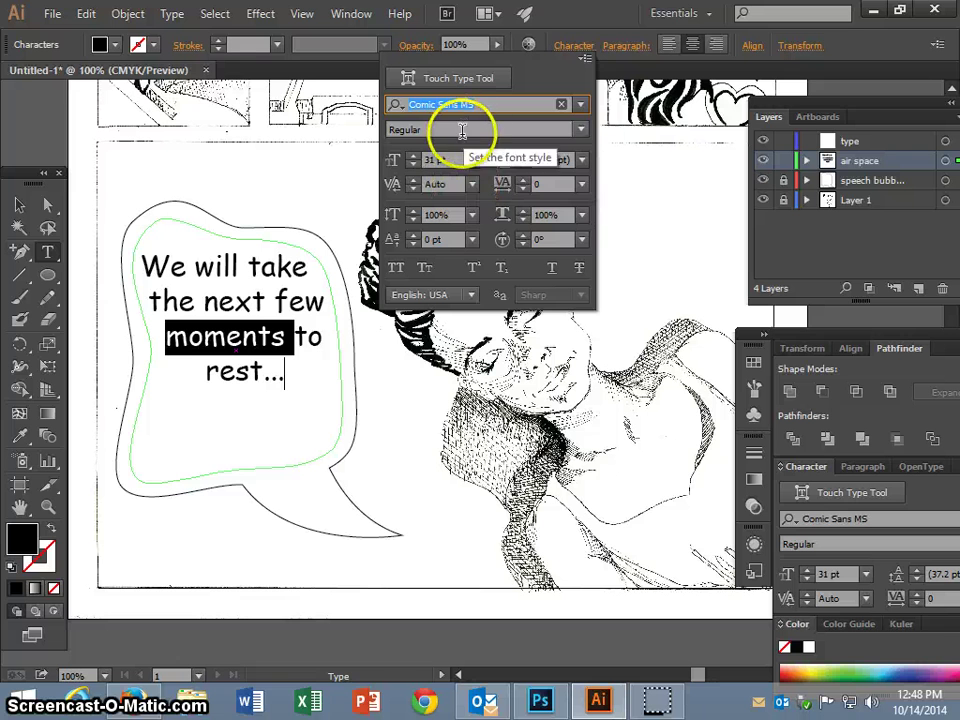
click(458, 128)
click(580, 130)
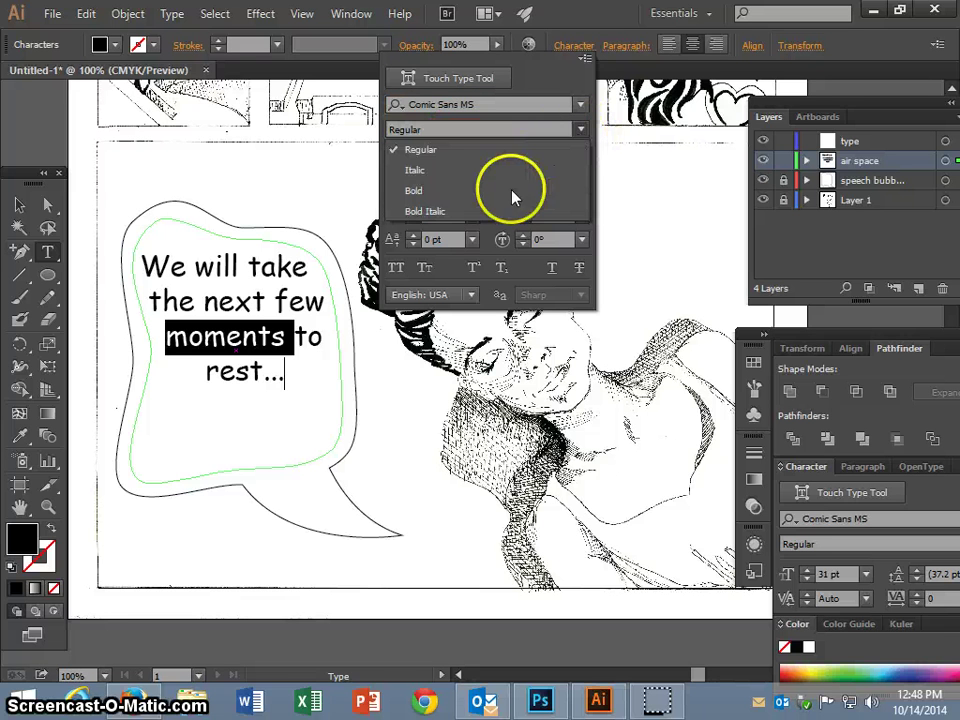
click(428, 211)
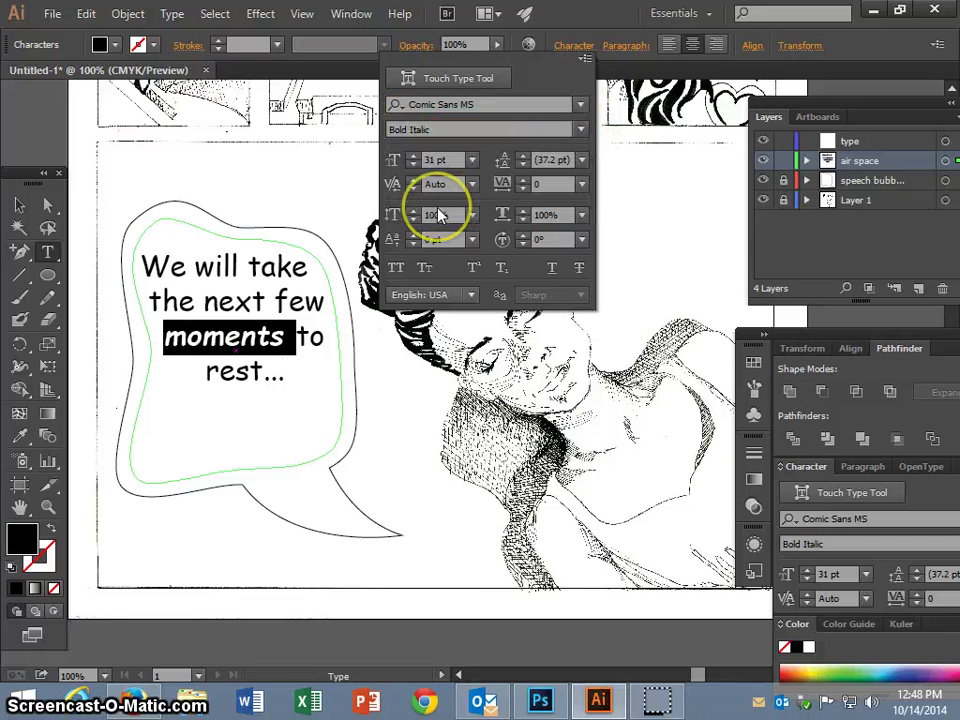
click(306, 366)
click(330, 360)
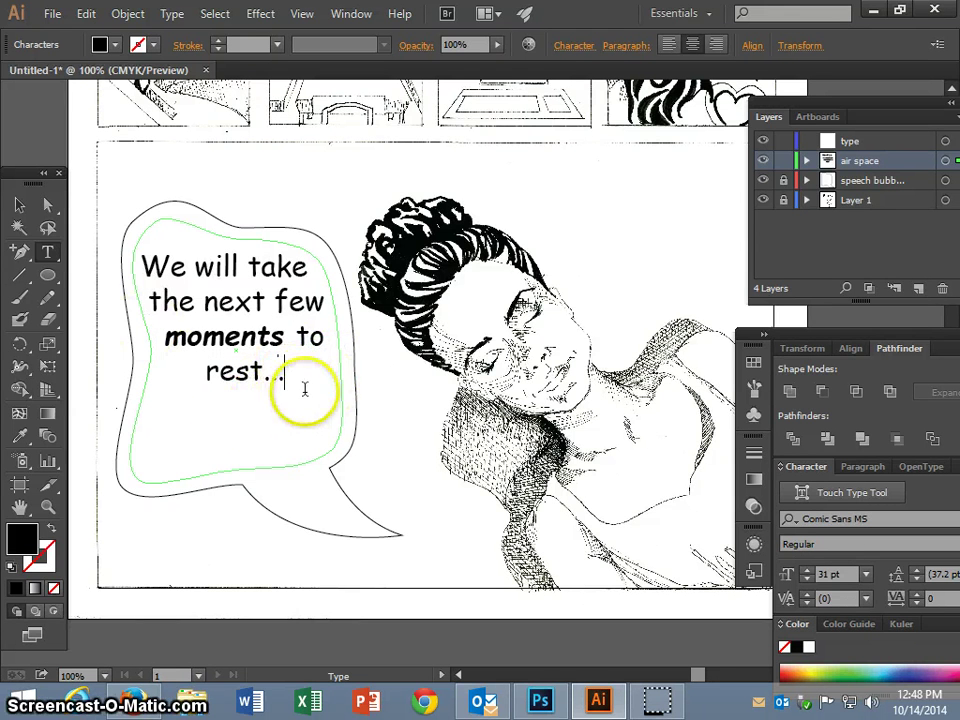
Select the whole dialogue text, try left alignment, and return it to centered alignment.
drag(282, 373, 148, 267)
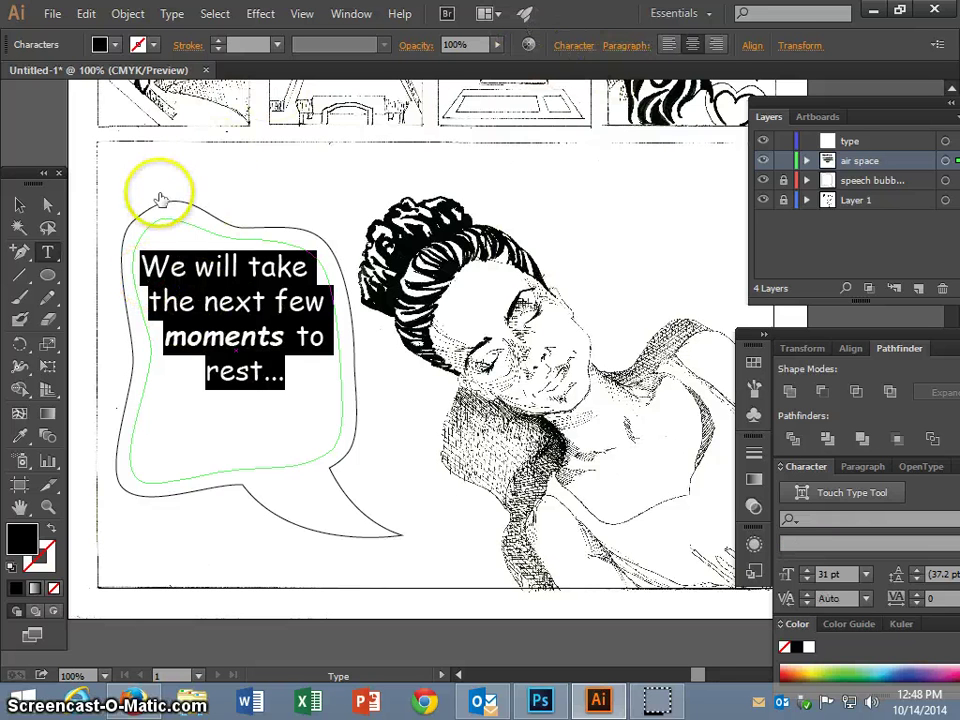
click(669, 45)
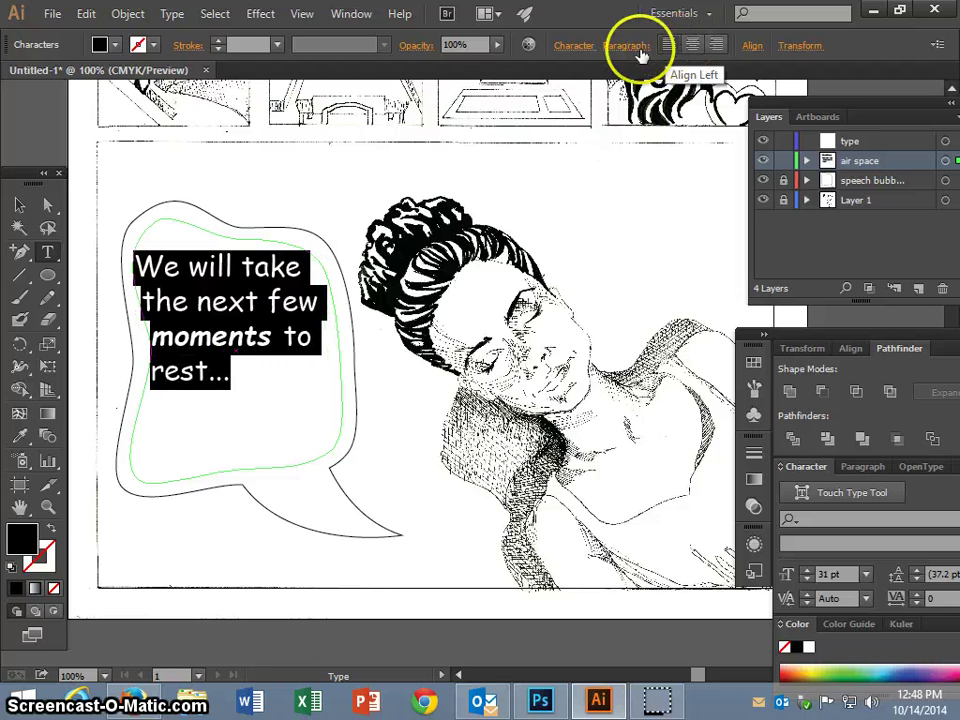
click(692, 45)
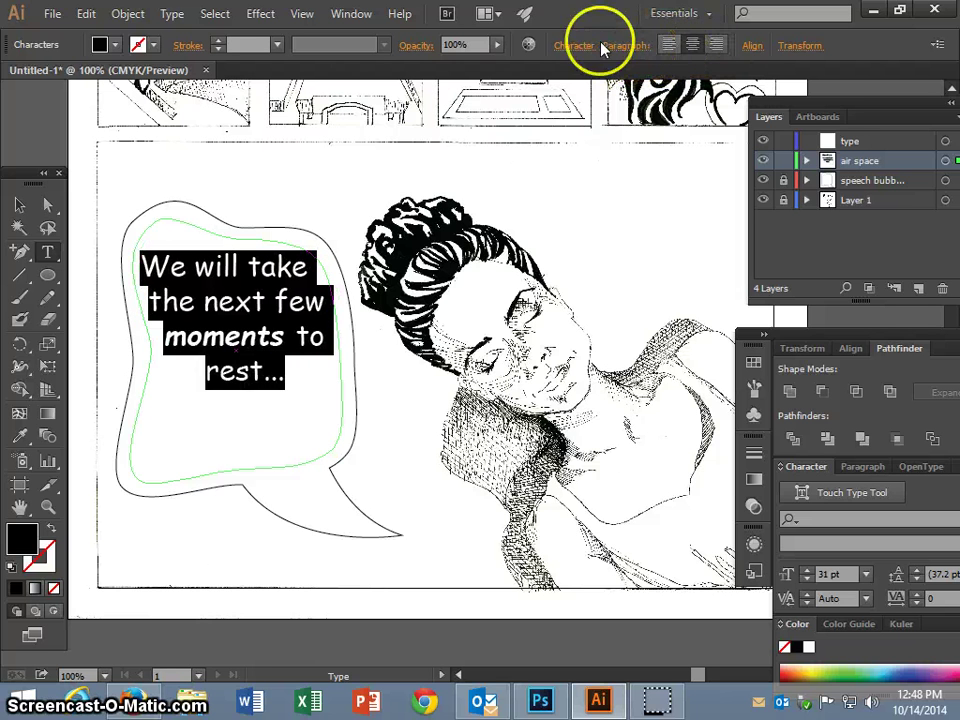
Increase the font size of the entire dialogue to 35 pt and deselect the text.
click(571, 45)
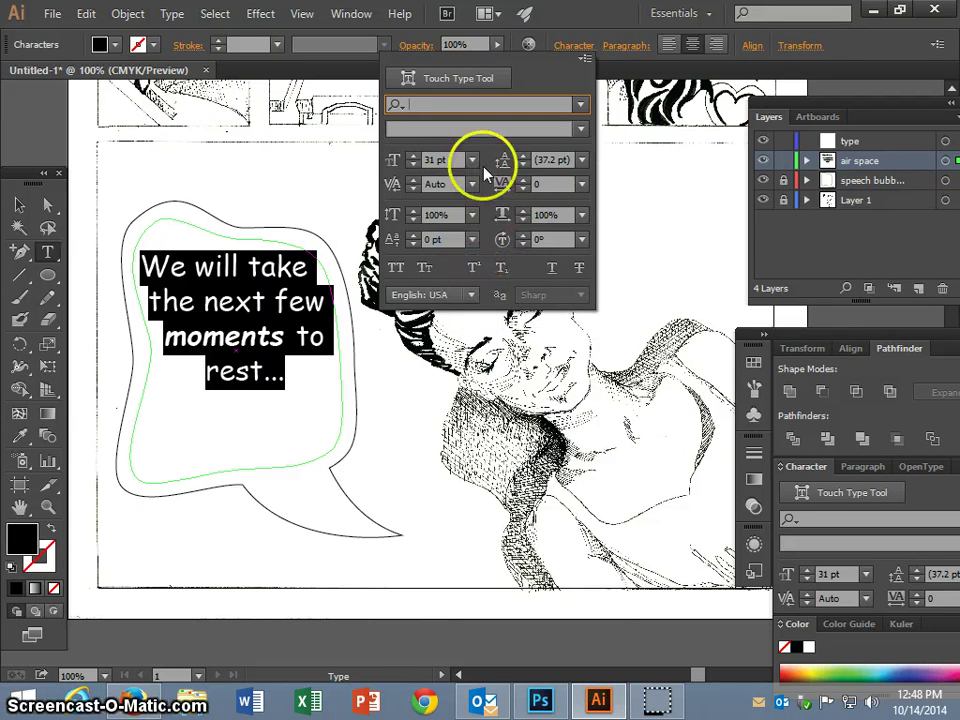
click(413, 157)
click(413, 157)
click(413, 157)
click(413, 157)
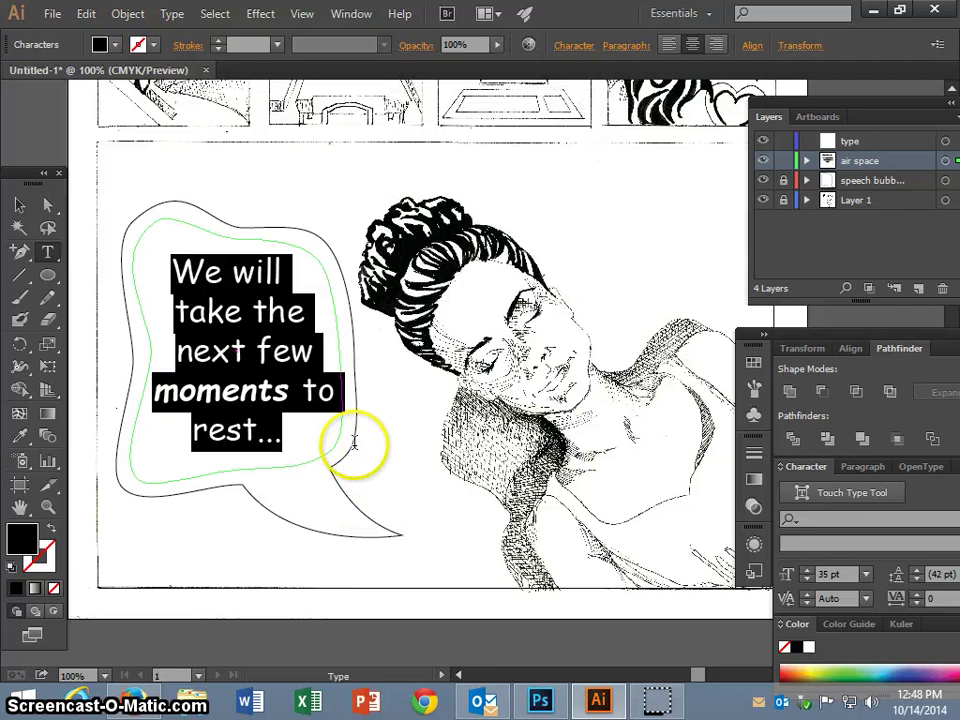
click(313, 430)
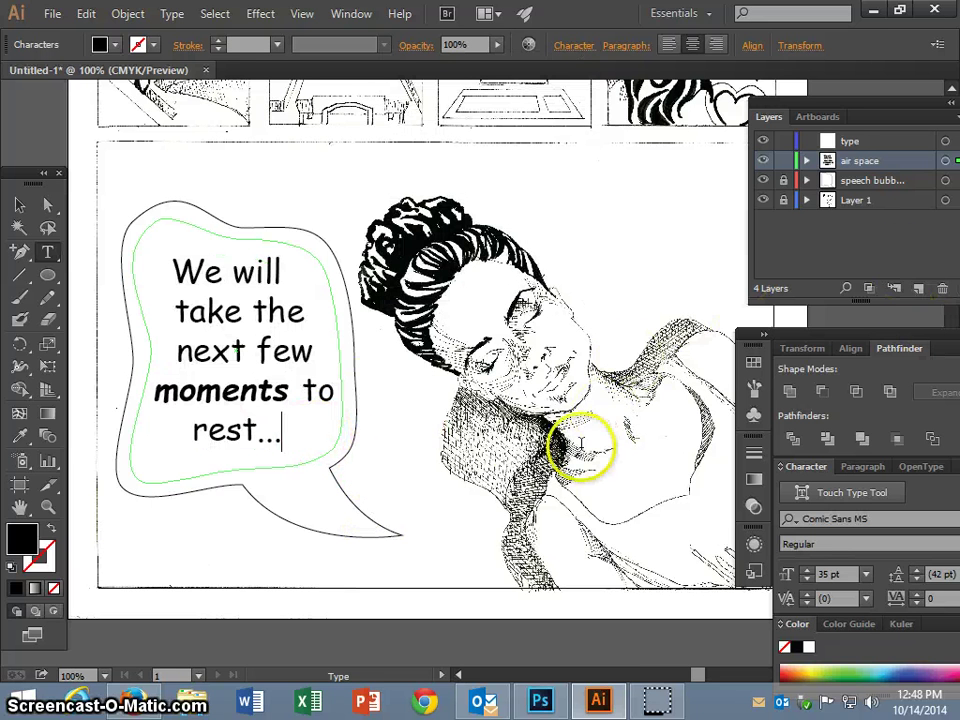
ctrl+click(459, 414)
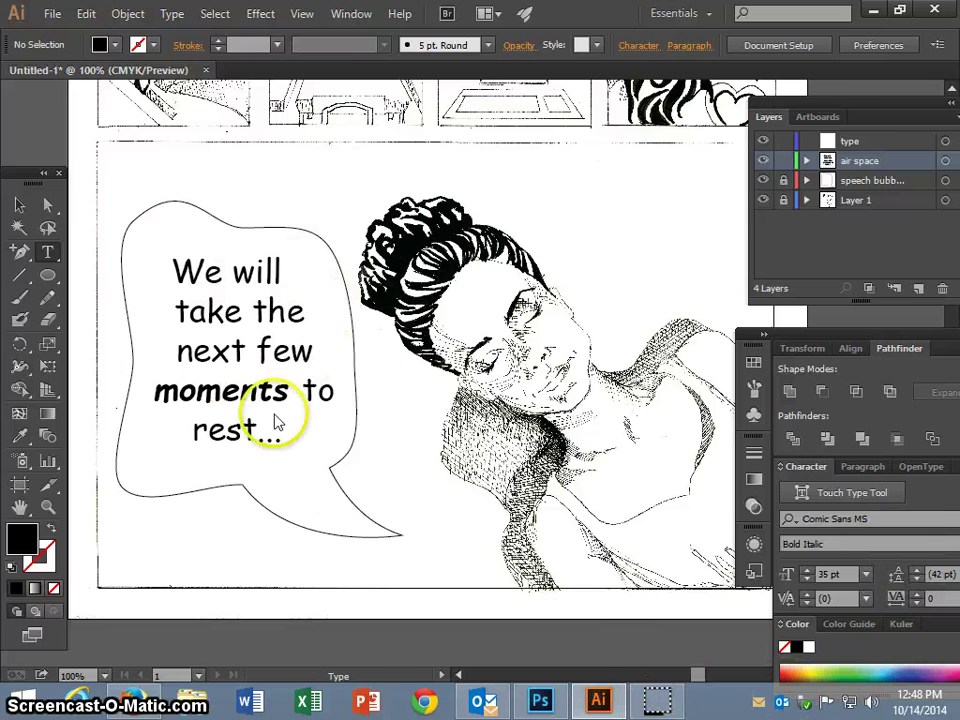
Unlock the speech bubble layer and delete the empty "type" layer.
scroll(300, 462, down, 1)
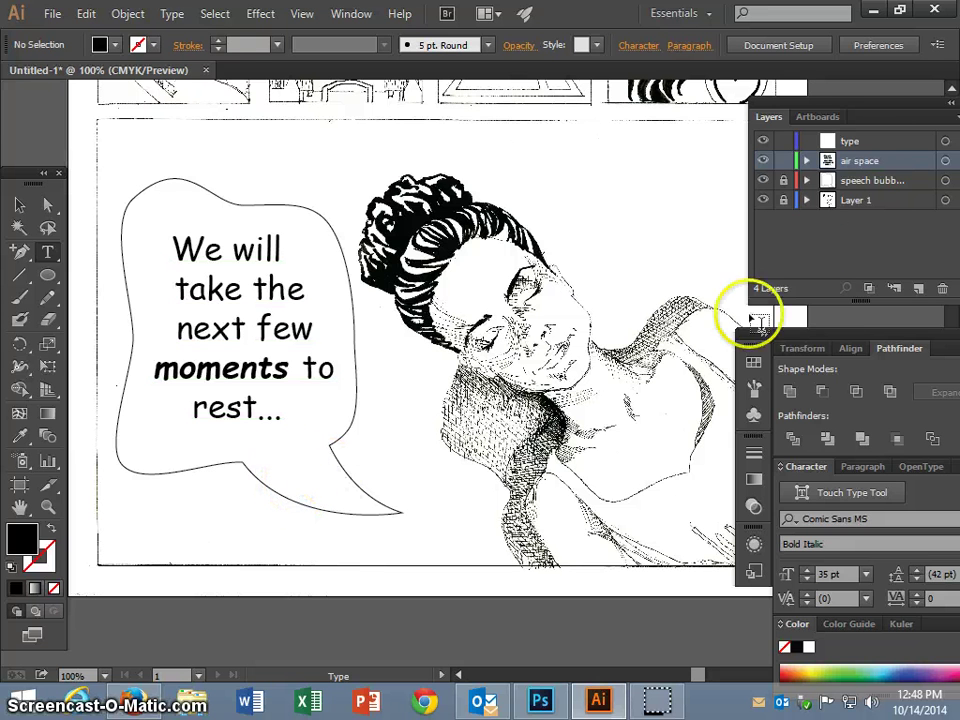
click(783, 180)
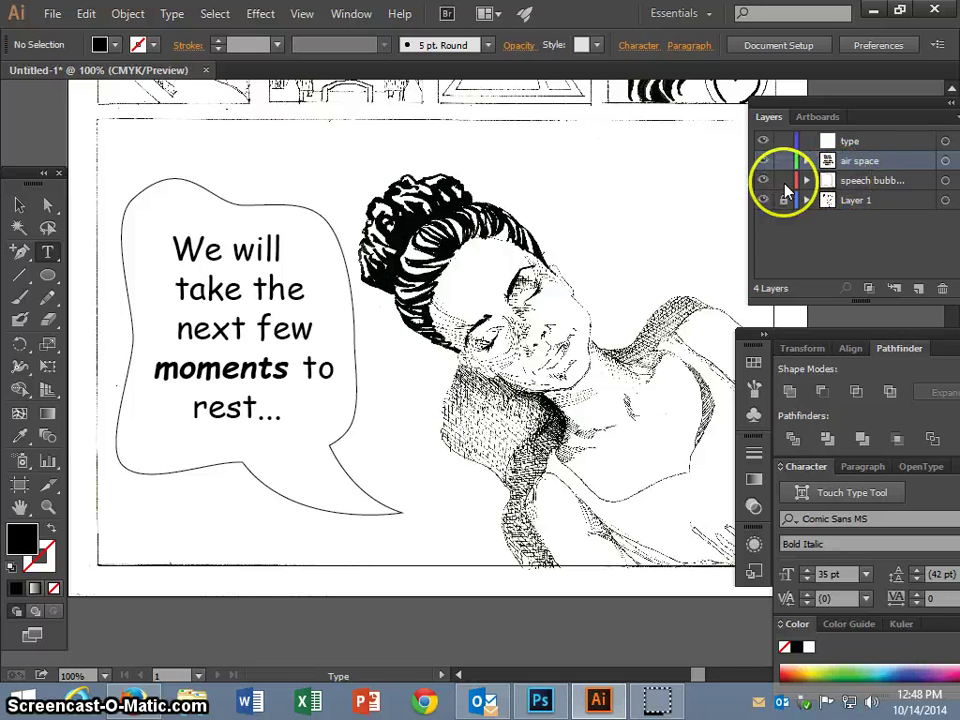
click(825, 177)
click(840, 145)
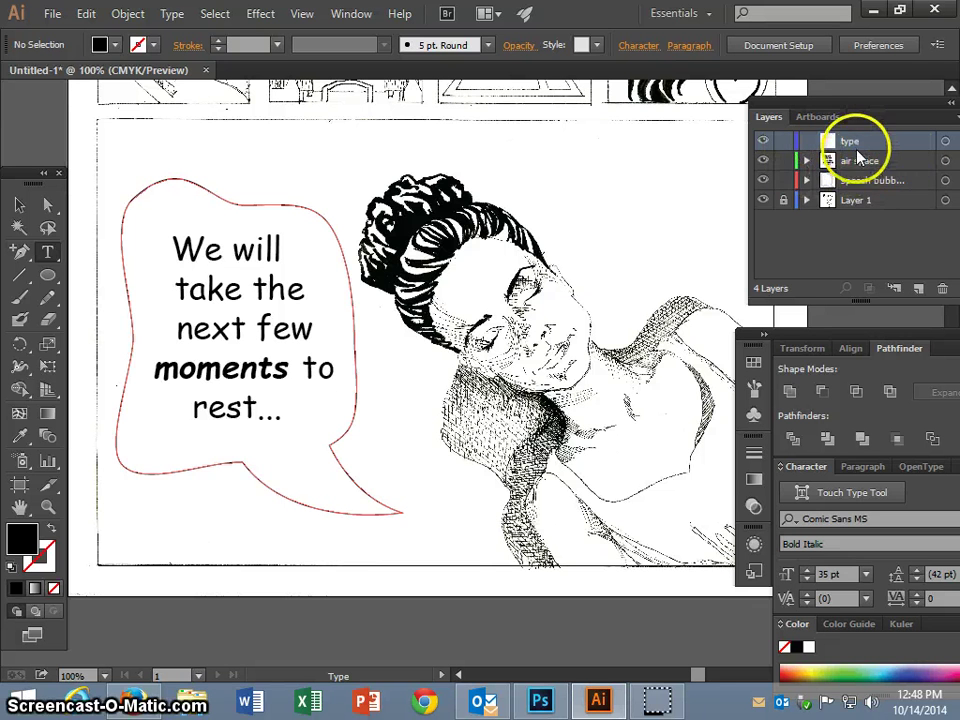
drag(891, 154, 942, 288)
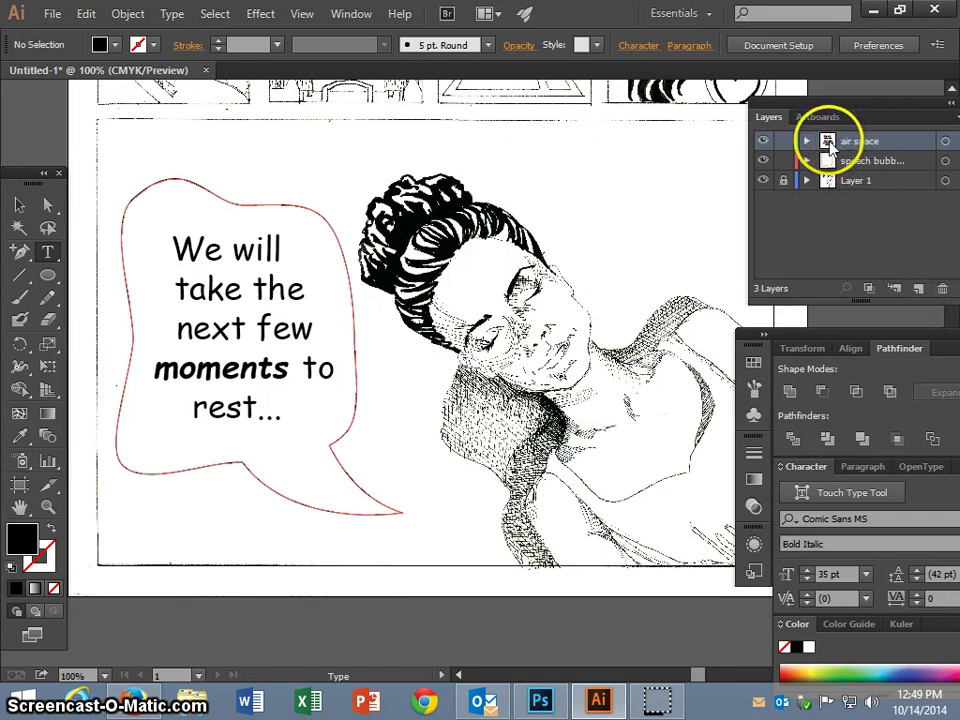
click(868, 252)
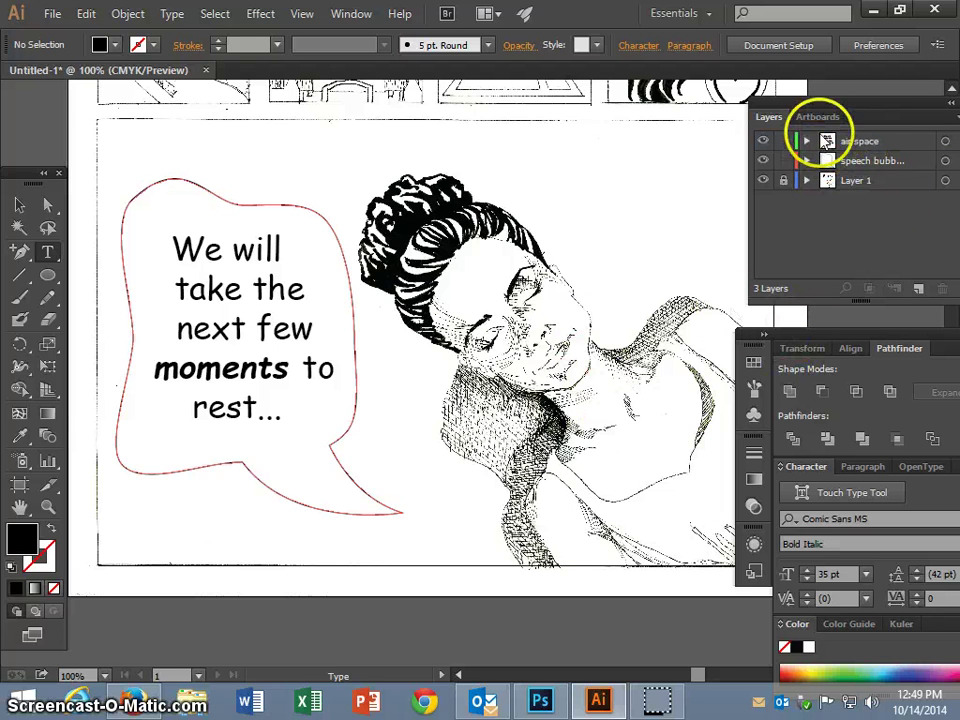
Give the speech bubble's outline the variable width profile with two bulges, then deselect it.
click(876, 161)
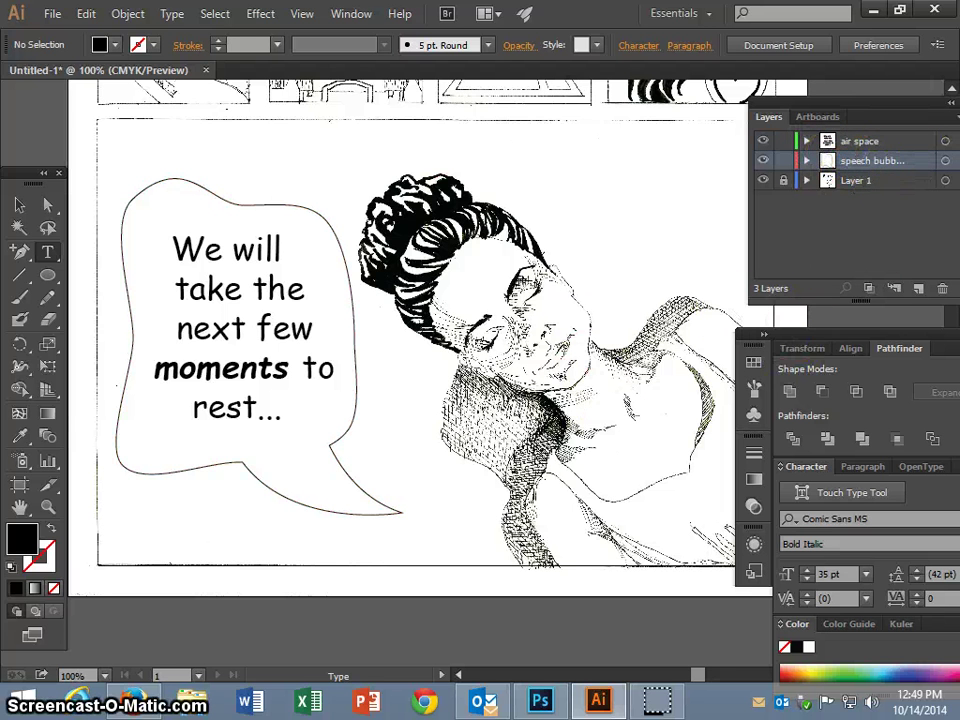
click(22, 206)
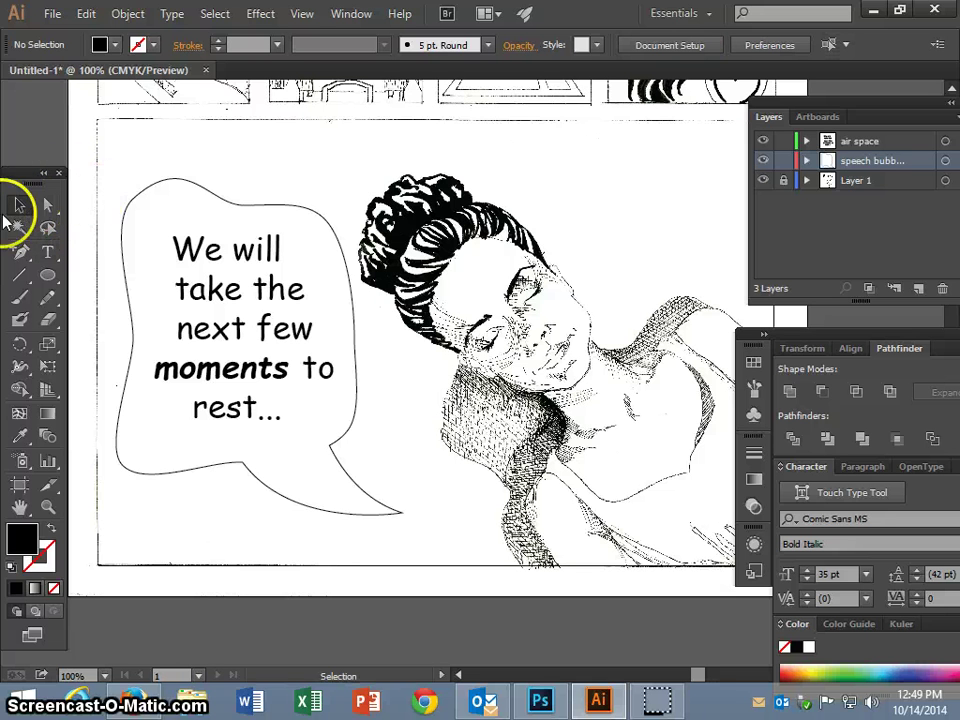
click(200, 193)
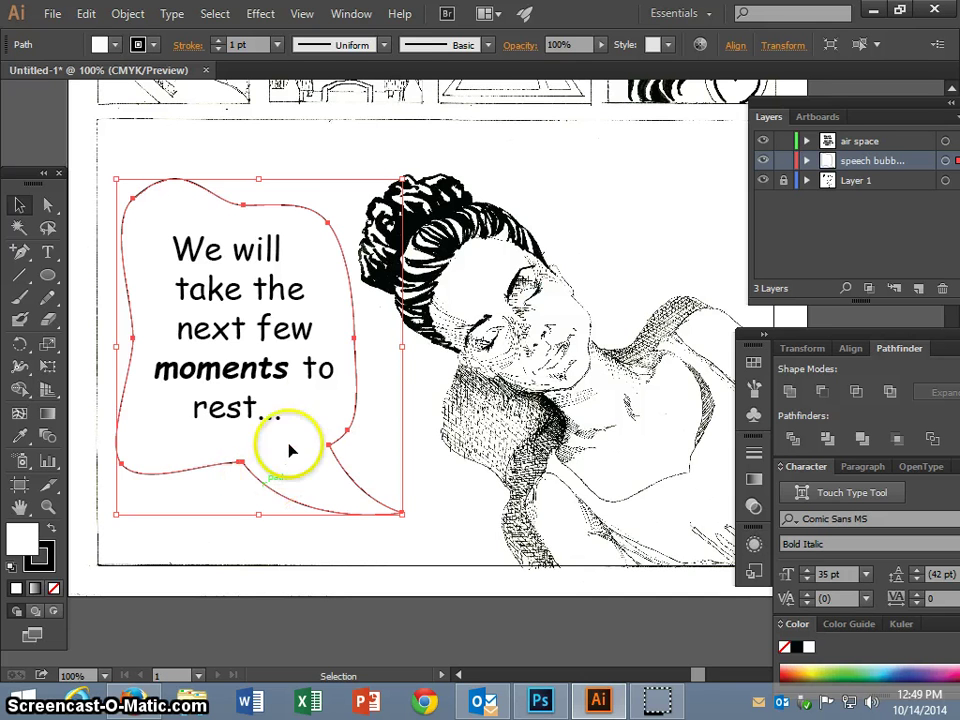
click(386, 45)
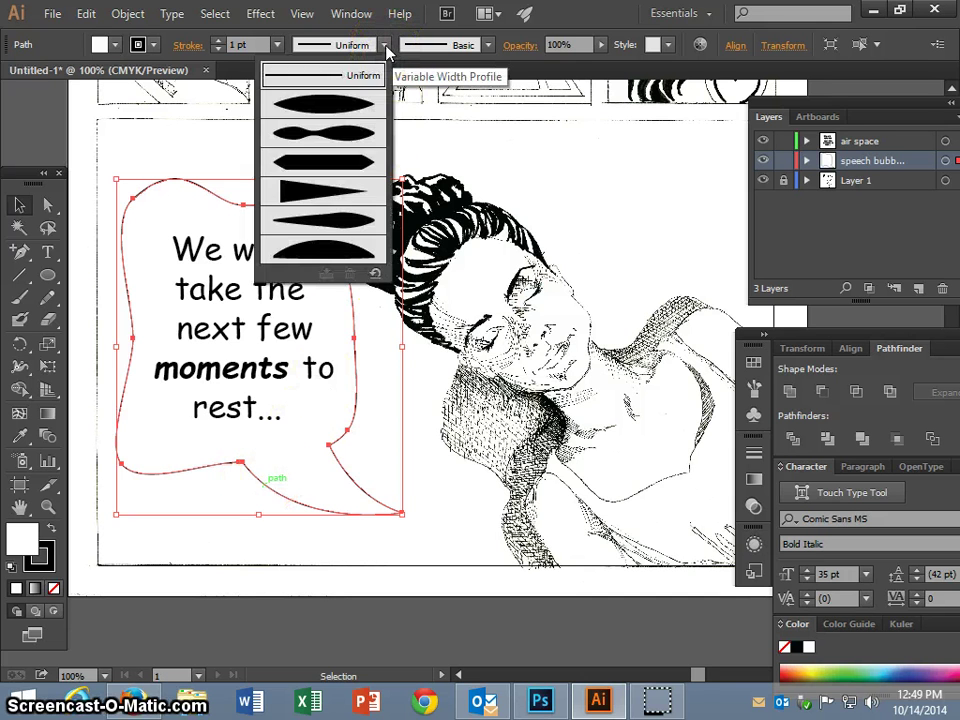
click(350, 138)
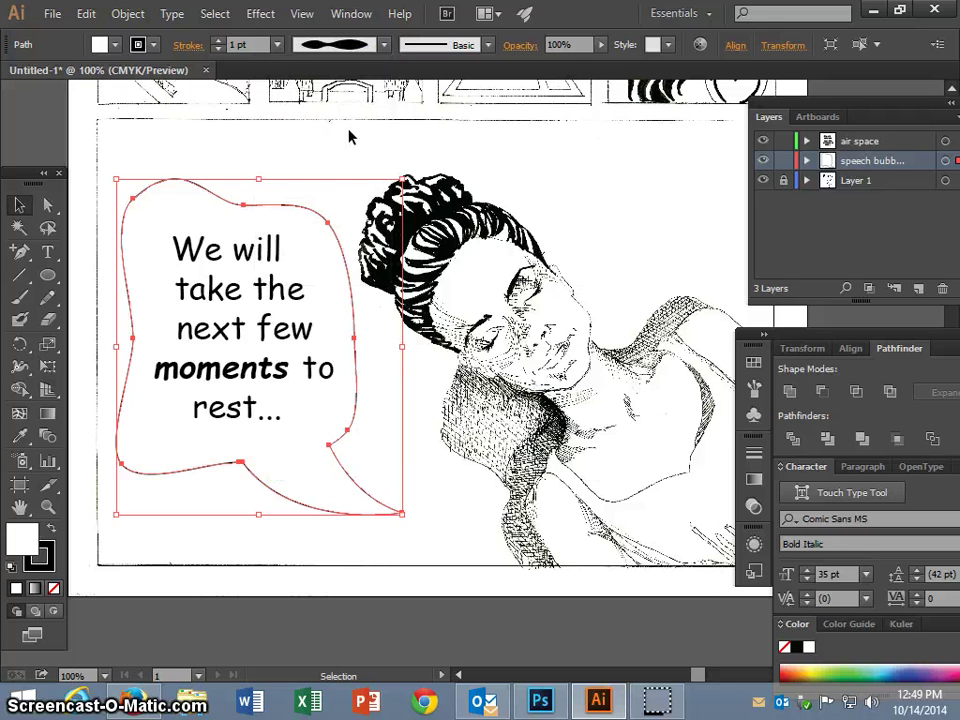
click(351, 167)
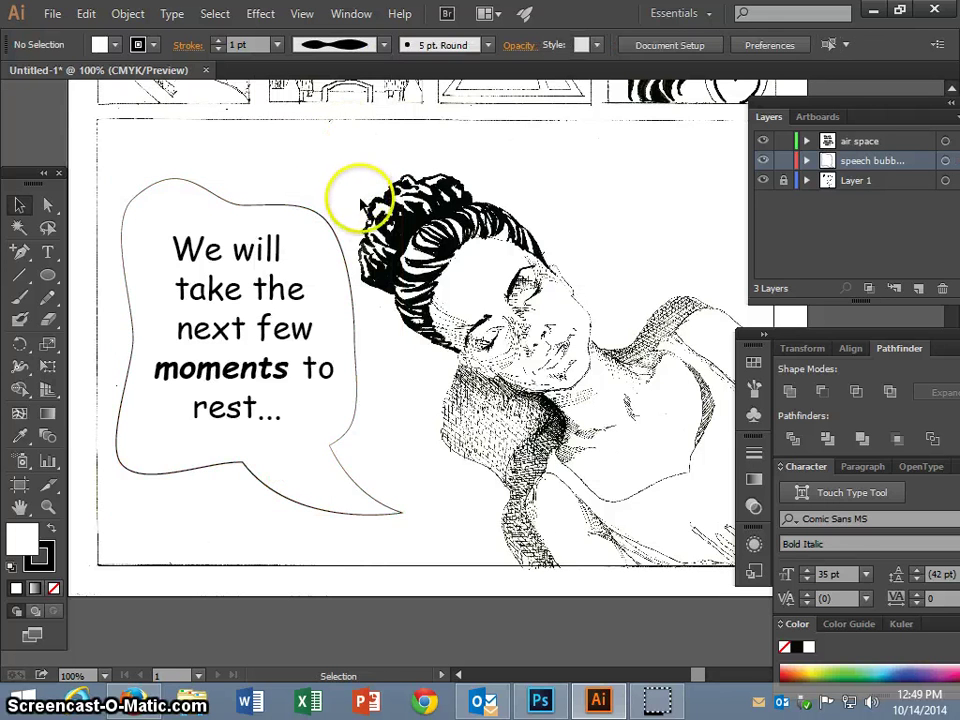
Increase the speech bubble's stroke weight to 4 pt and deselect it.
click(310, 208)
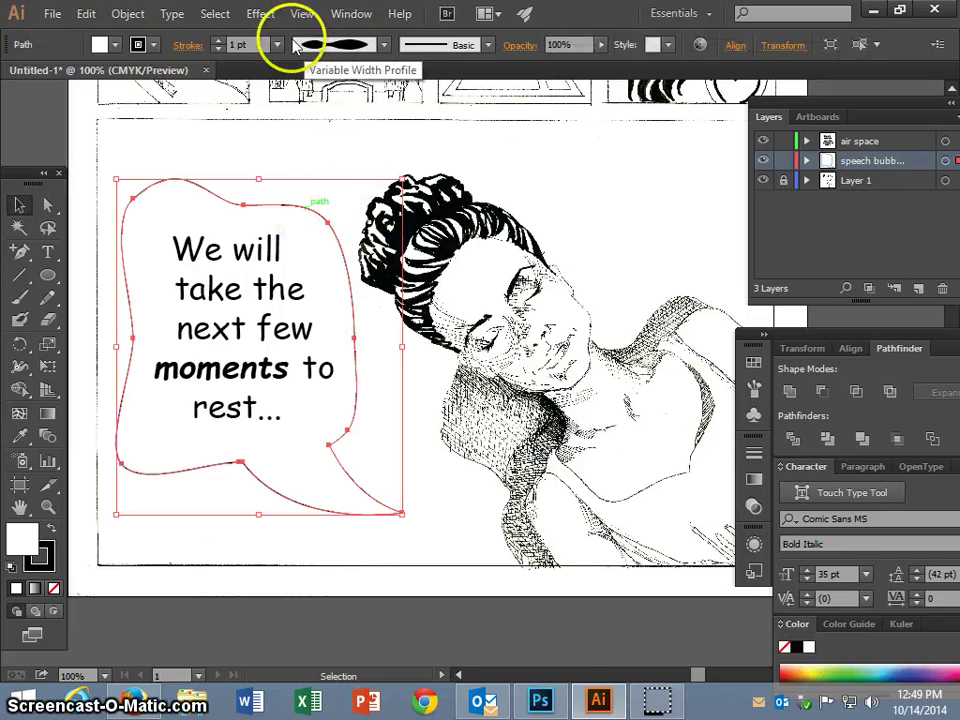
click(220, 40)
click(220, 40)
click(220, 40)
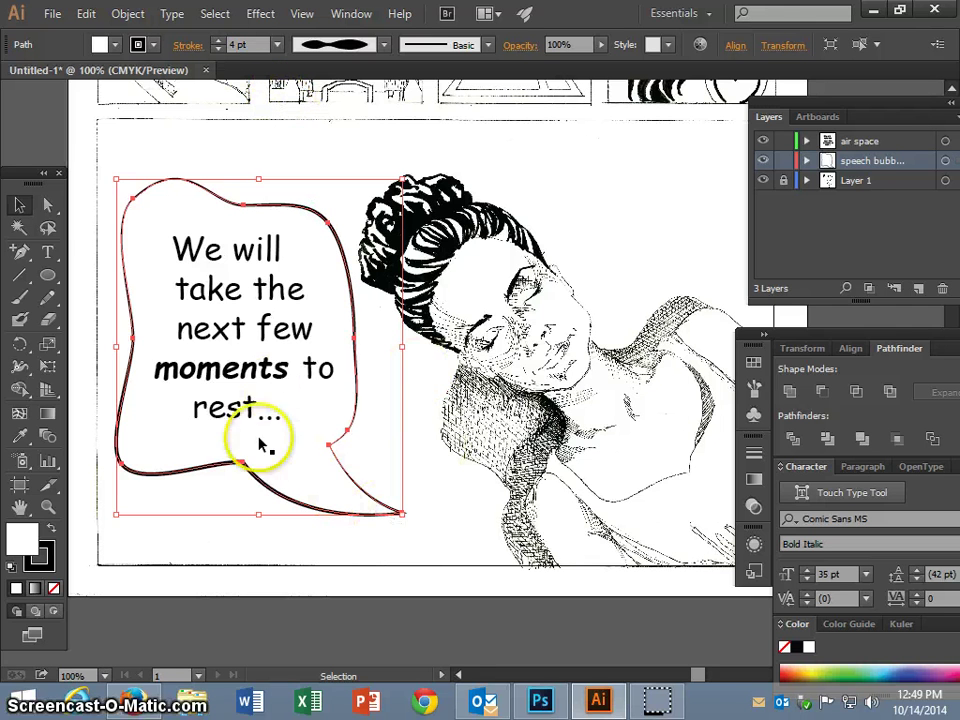
click(308, 130)
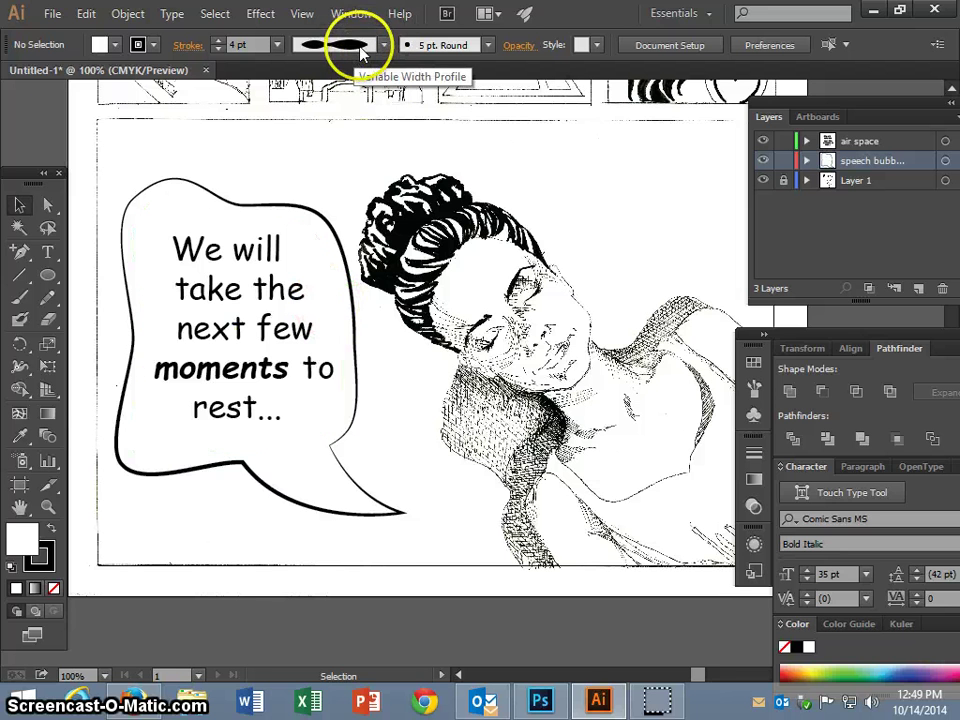
Select the speech bubble, browse the available brushes and apply the rough charcoal-like brush to its outline.
click(258, 205)
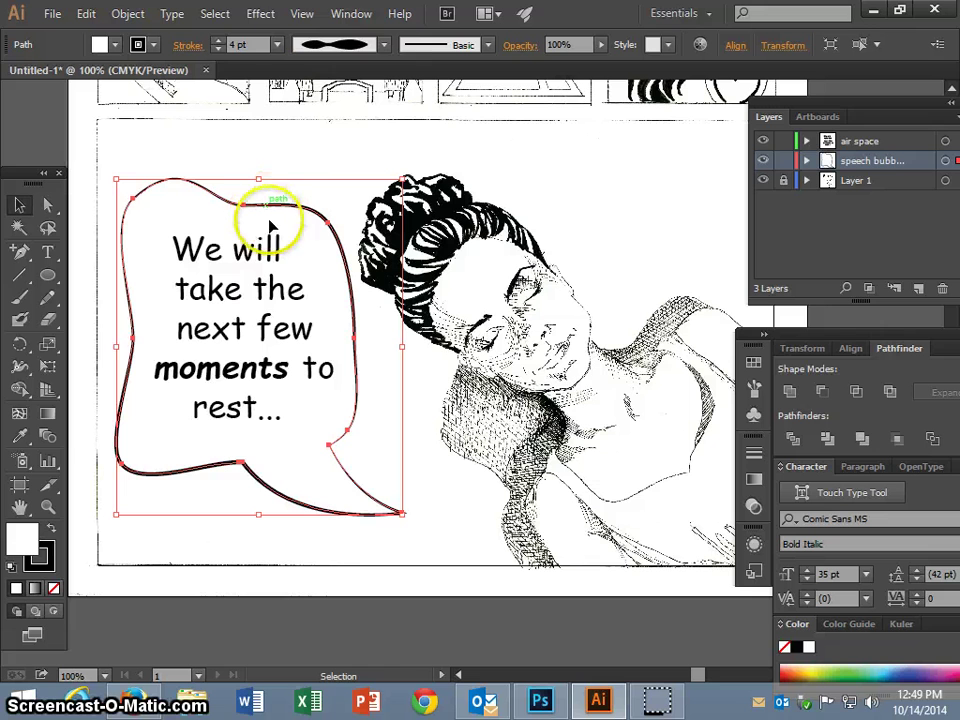
click(386, 45)
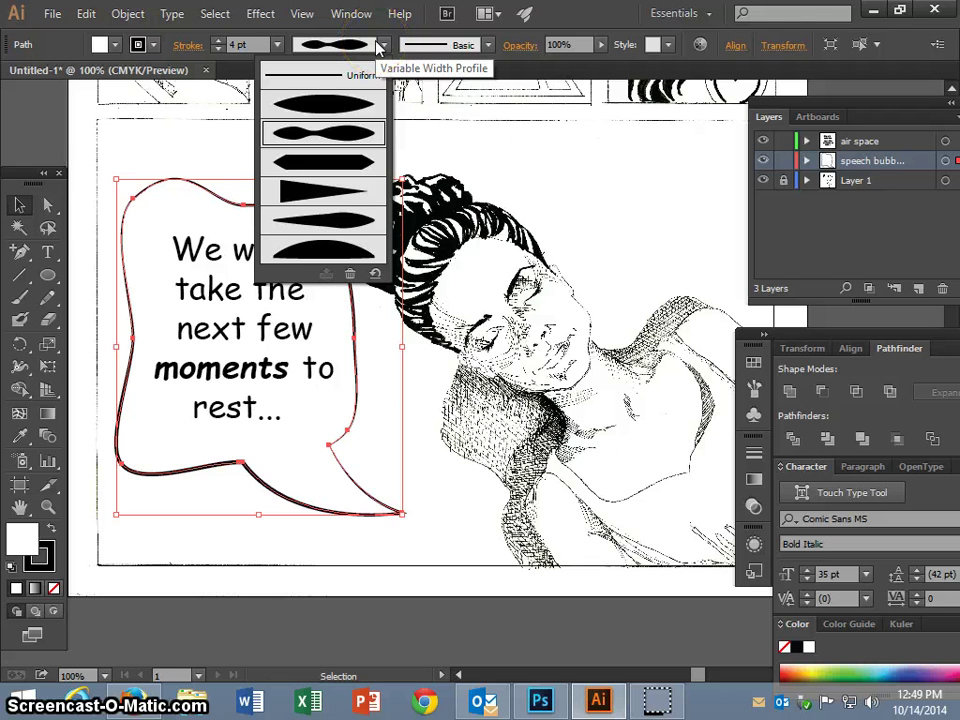
click(487, 45)
click(488, 46)
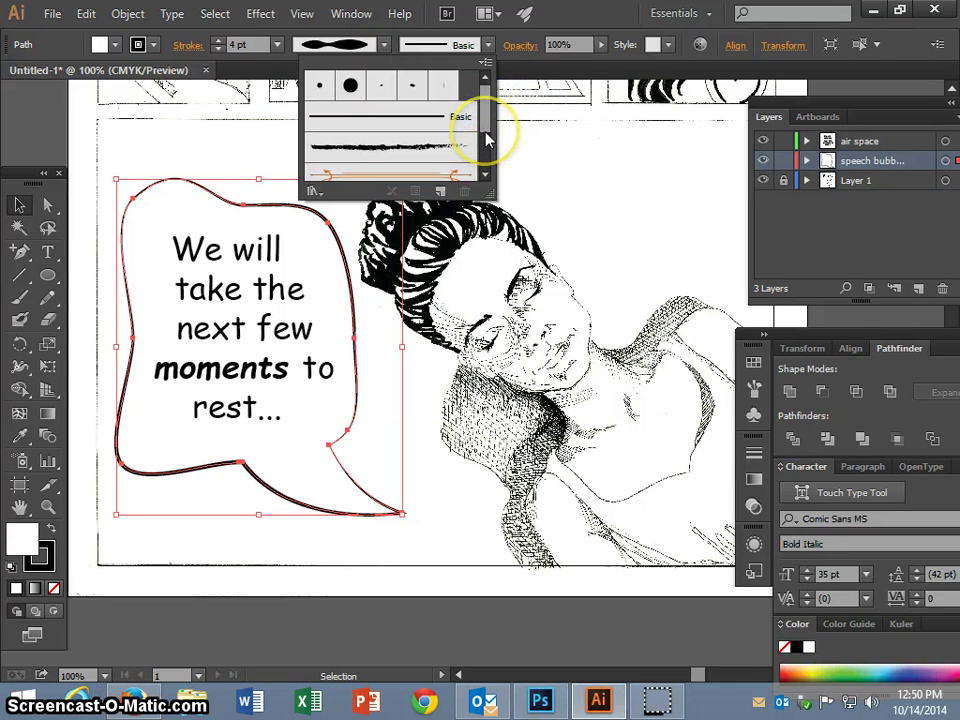
drag(487, 140, 480, 178)
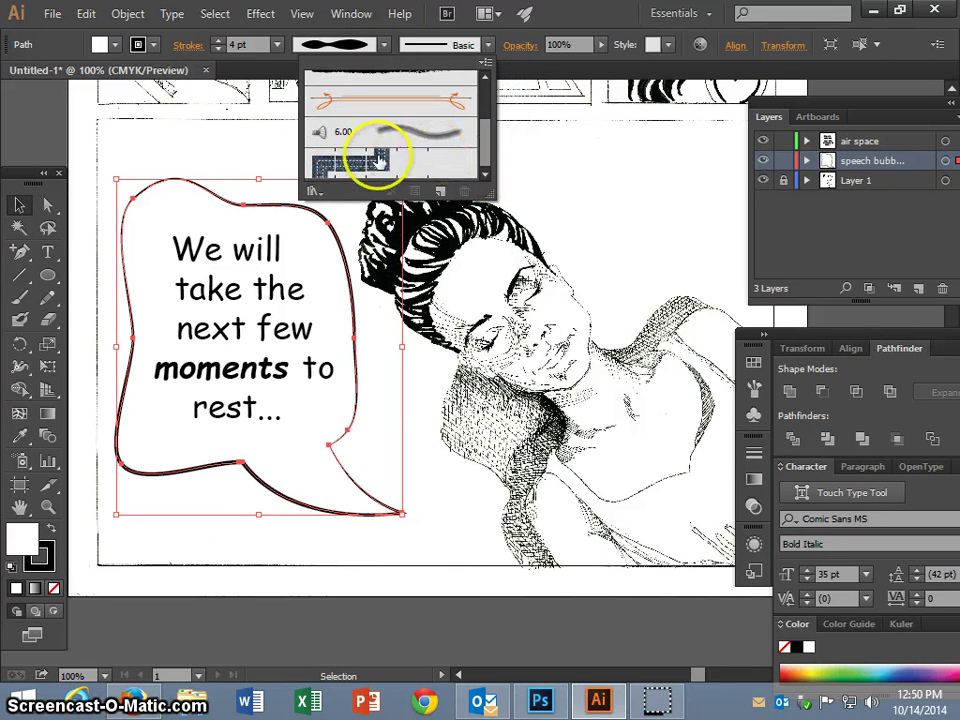
drag(482, 145, 472, 98)
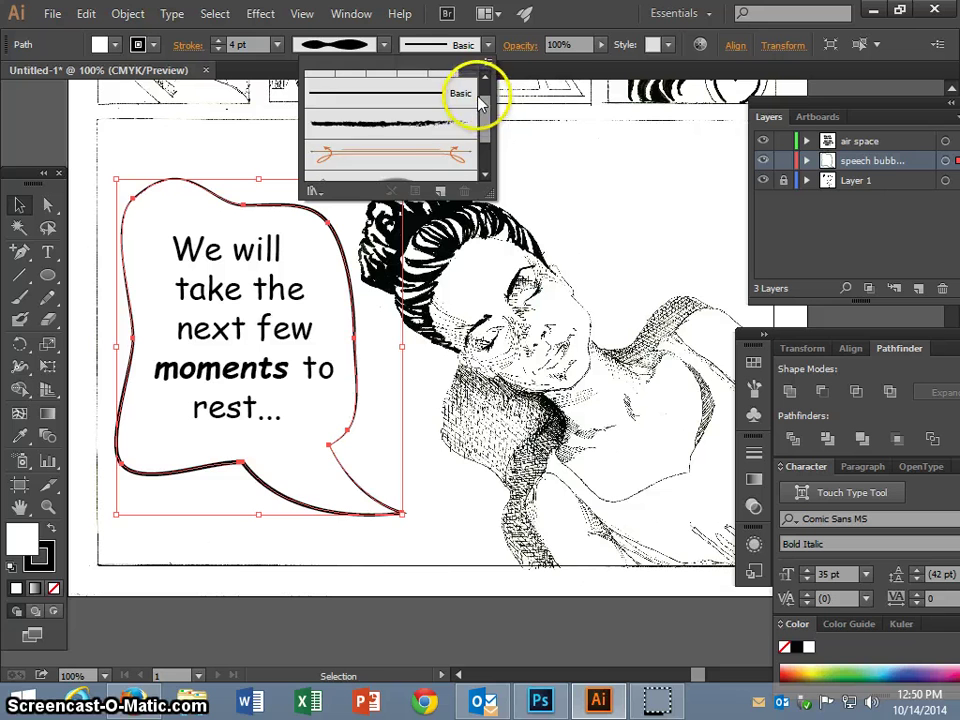
click(402, 162)
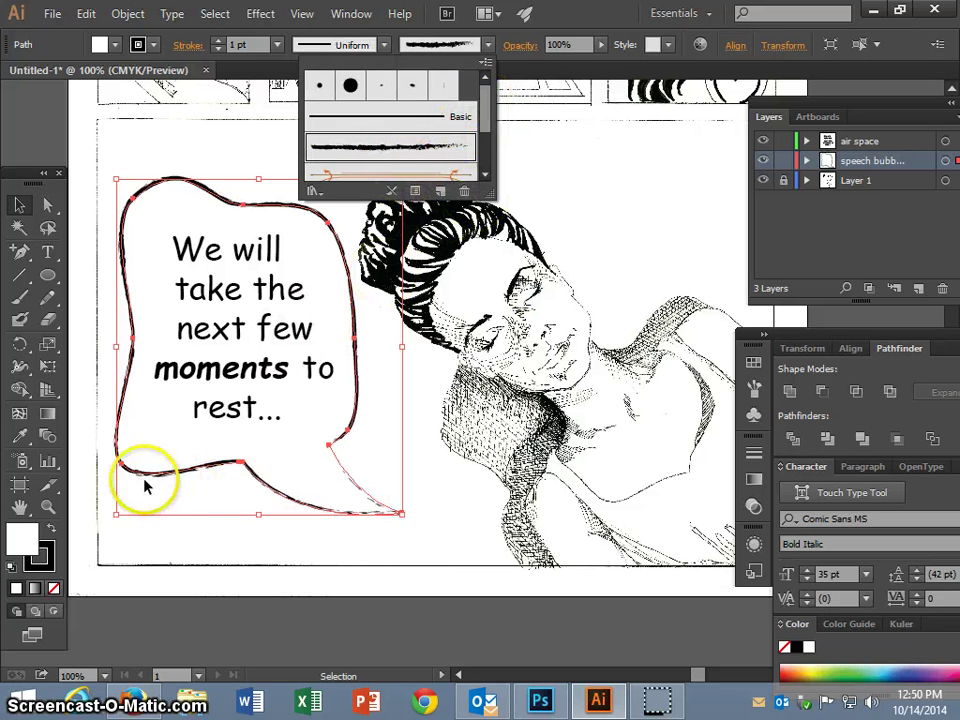
Apply a dry brush stroke from the Artistic_Paintbrush library to the bubble's outline and move the collapsed library off the artwork.
click(316, 193)
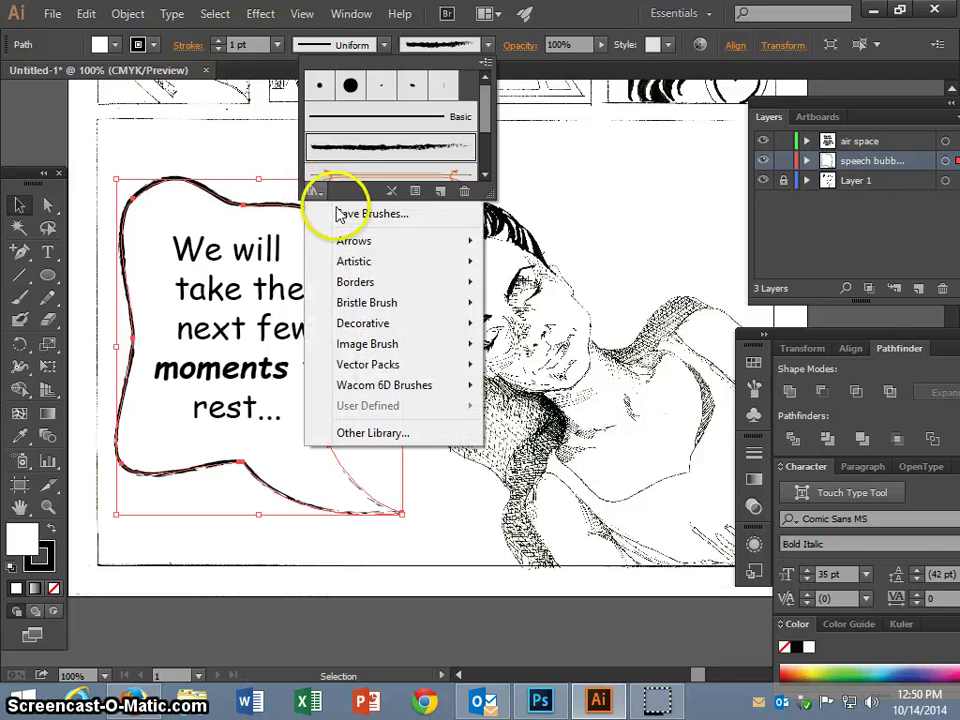
mouse_move(457, 268)
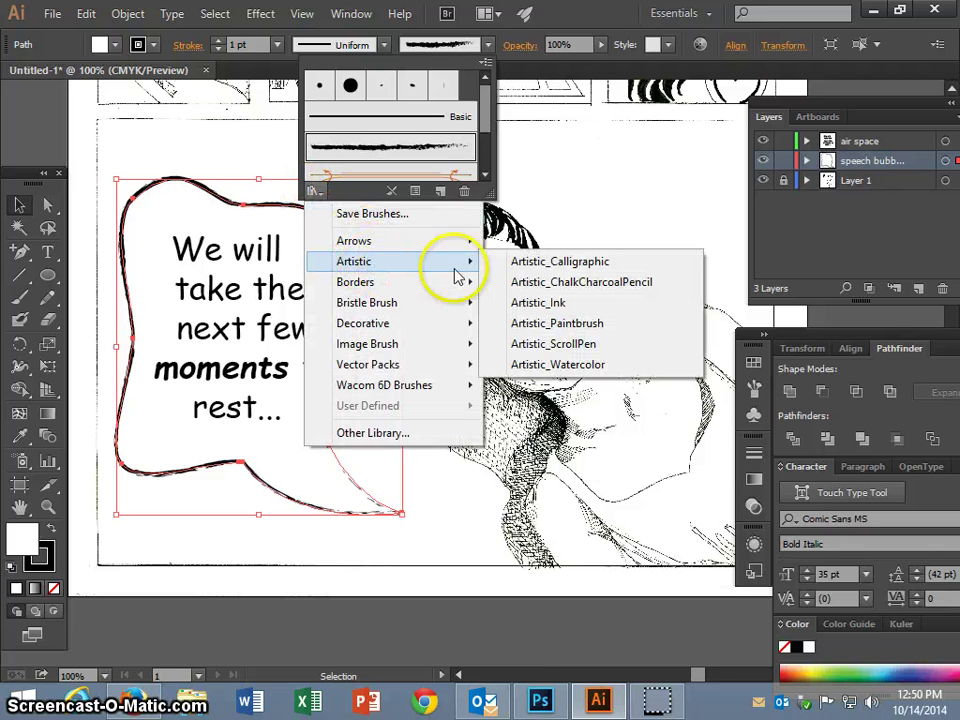
click(545, 323)
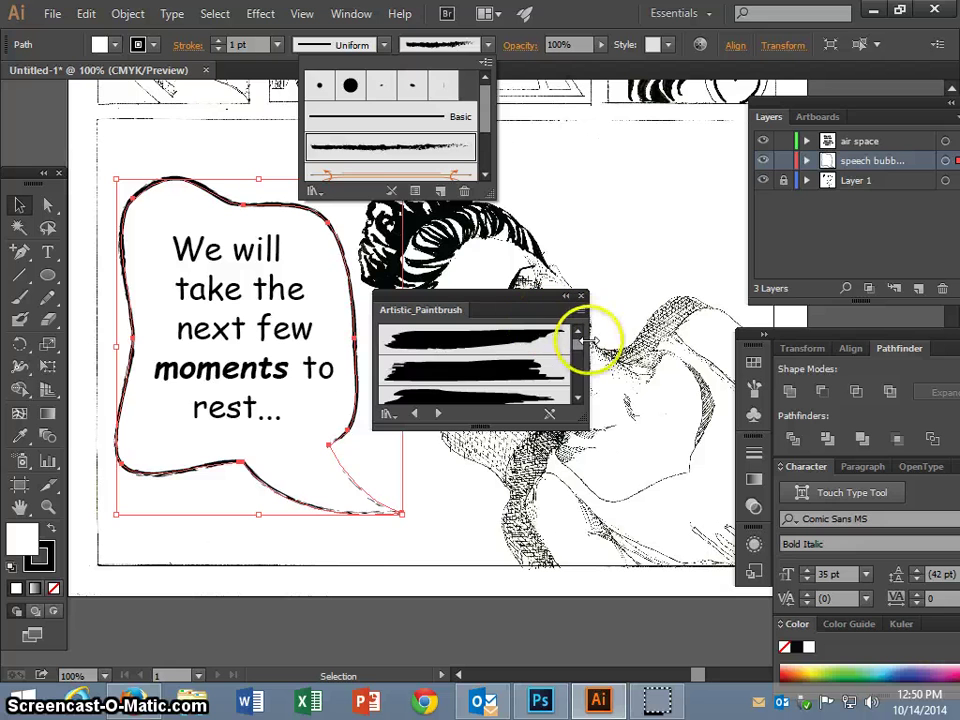
click(578, 353)
mouse_move(580, 352)
mouse_down()
mouse_move(576, 390)
mouse_move(574, 353)
mouse_move(553, 356)
mouse_up()
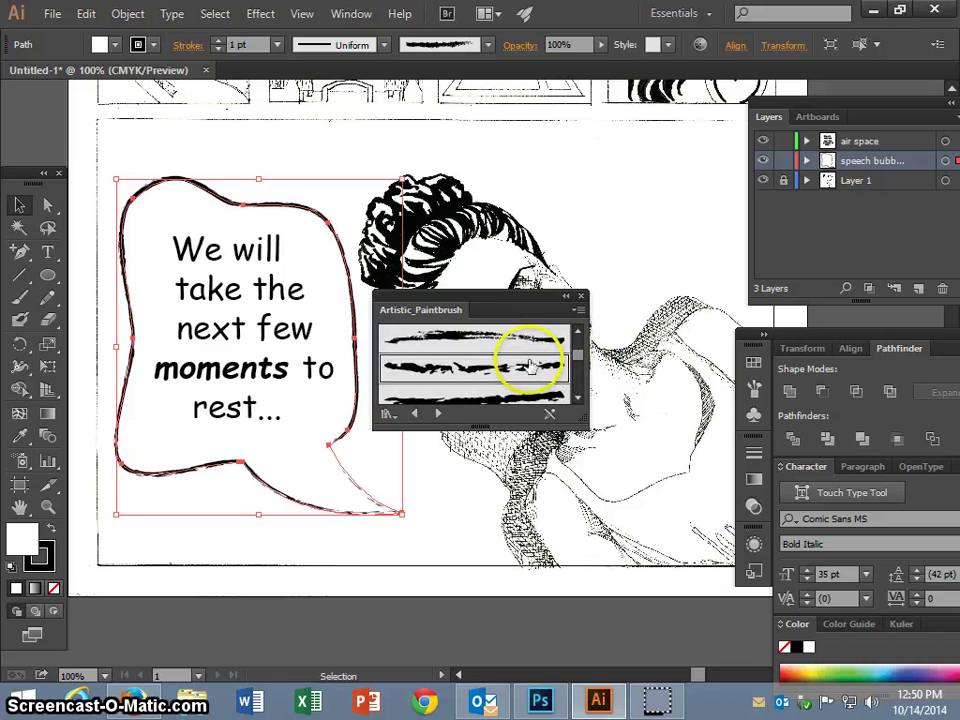
click(531, 367)
click(541, 342)
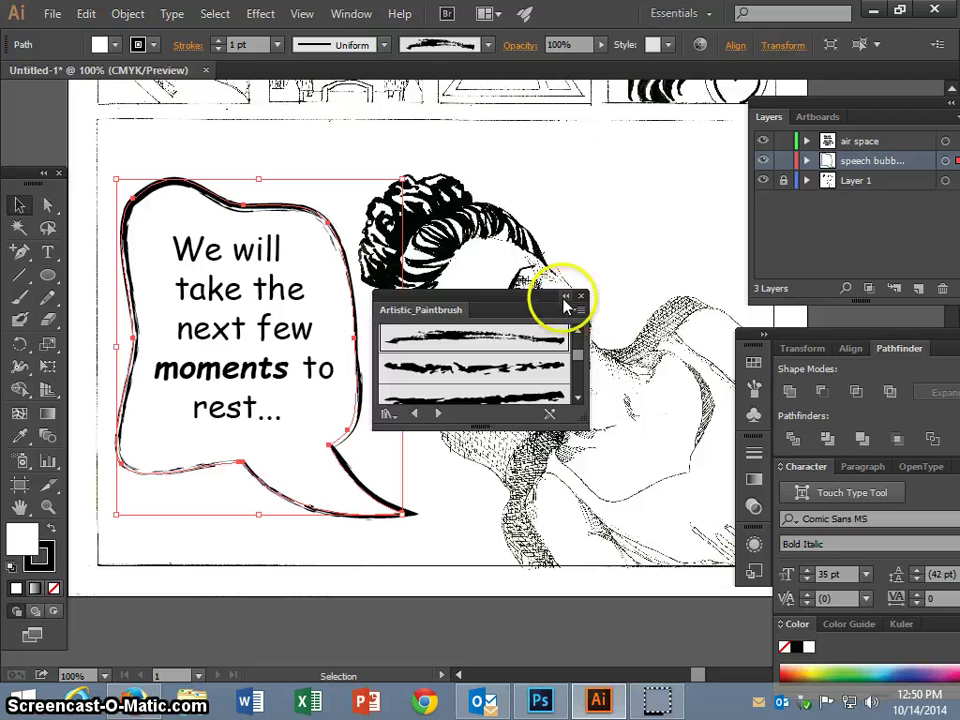
click(565, 298)
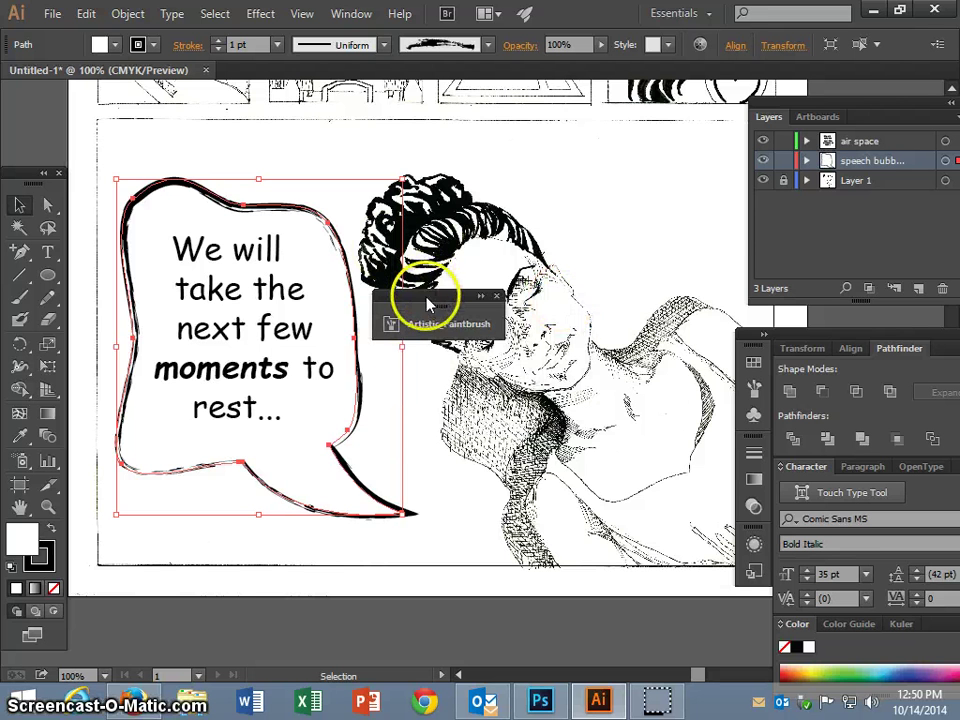
drag(429, 302, 676, 247)
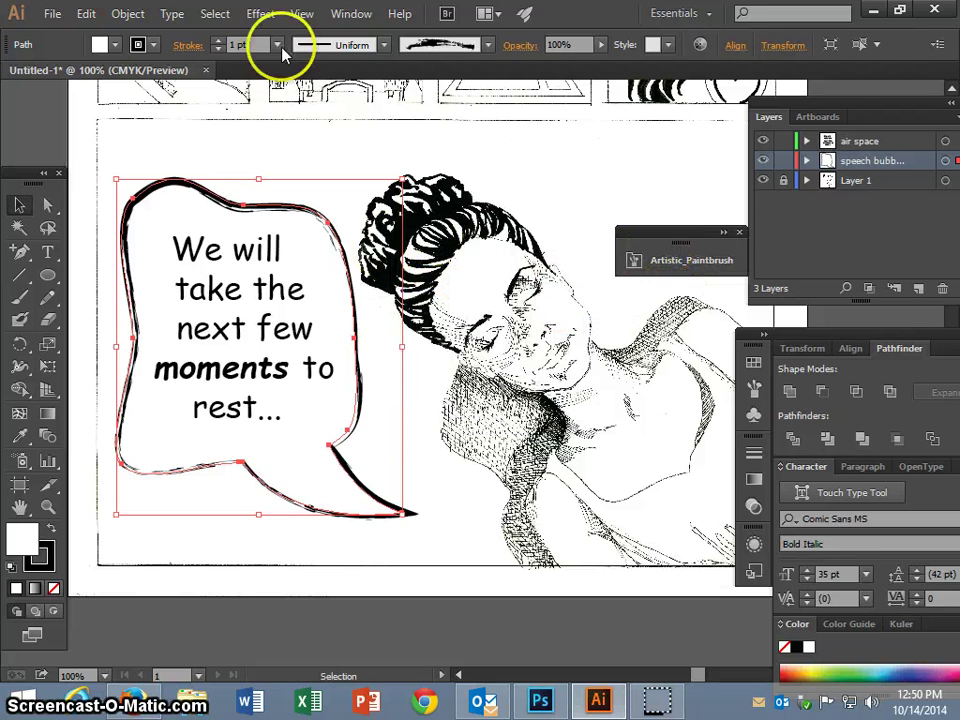
Give the bubble's brushed outline the tapering triangular width profile, deselect it and check the whole panel.
click(385, 45)
click(335, 188)
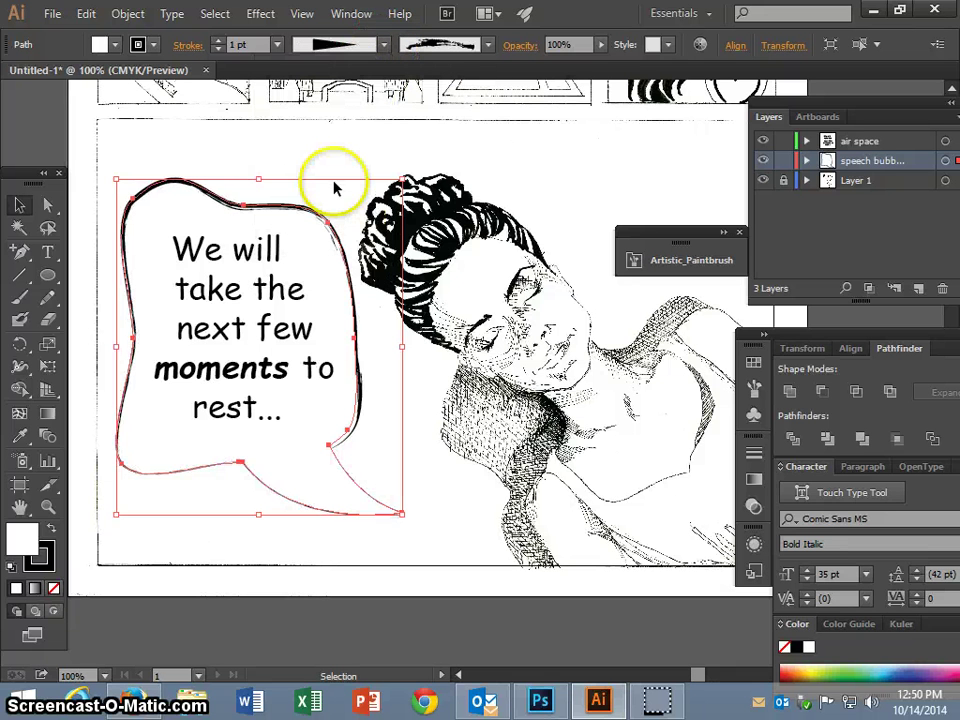
key(ctrl)
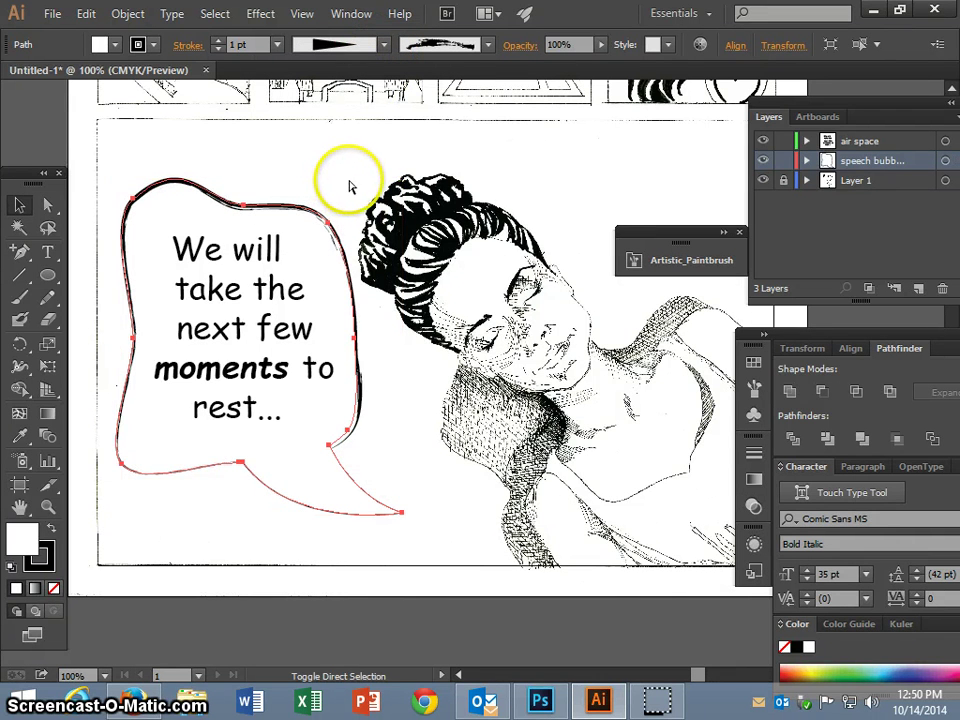
key(ctrl+shift+a)
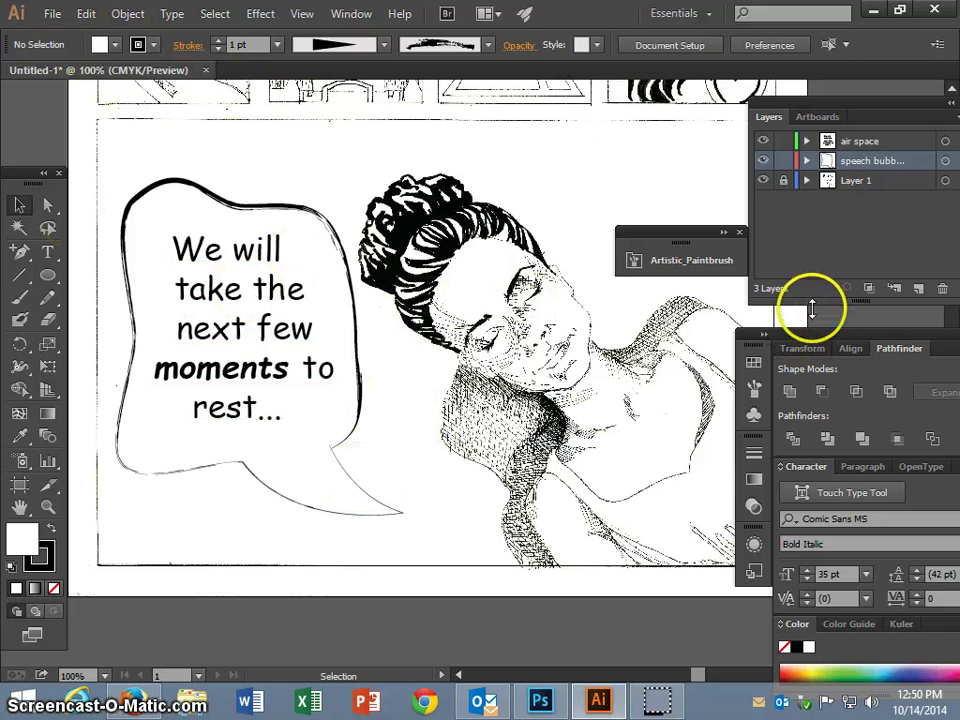
key(ctrl+minus)
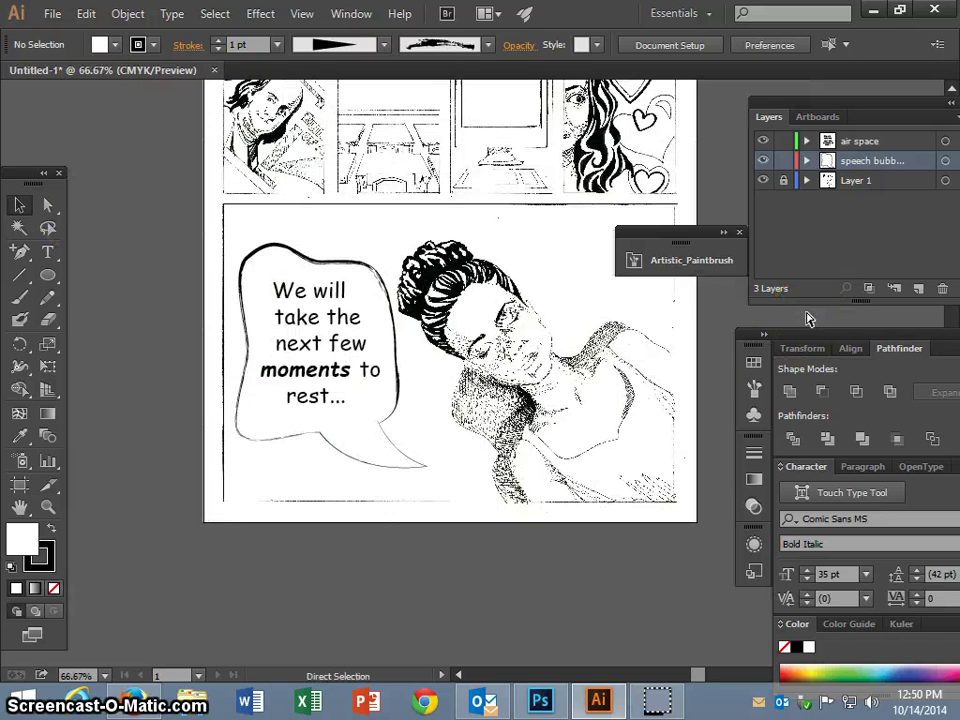
key(ctrl+equal)
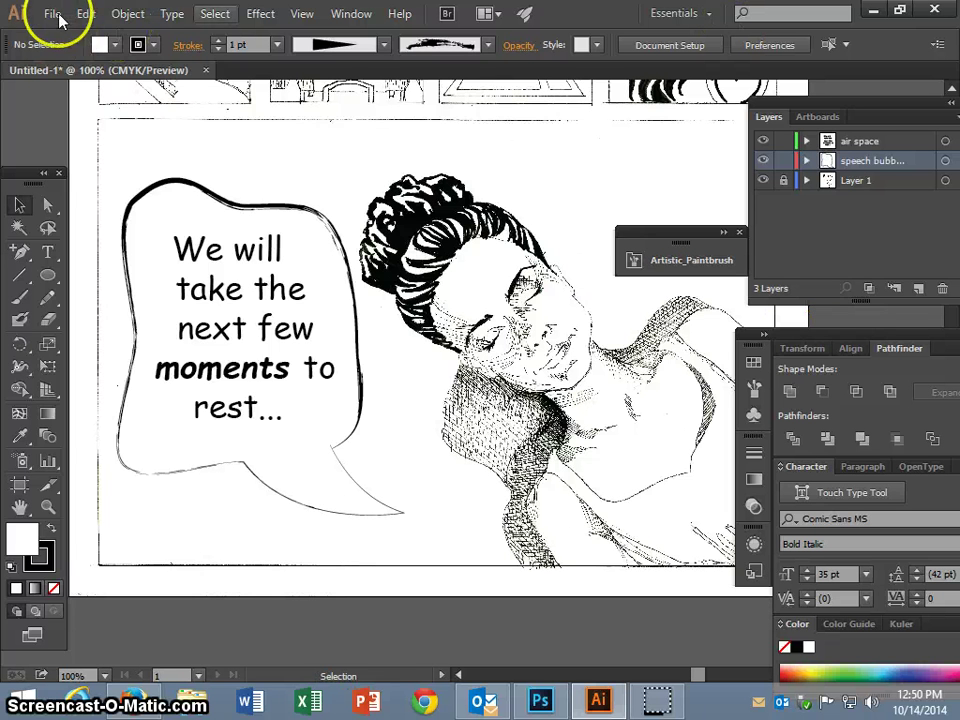
Save the comic in the RESOURCES folder as an Adobe Illustrator file named starting "illustrator co", keeping the default Illustrator CC options.
click(55, 15)
click(107, 187)
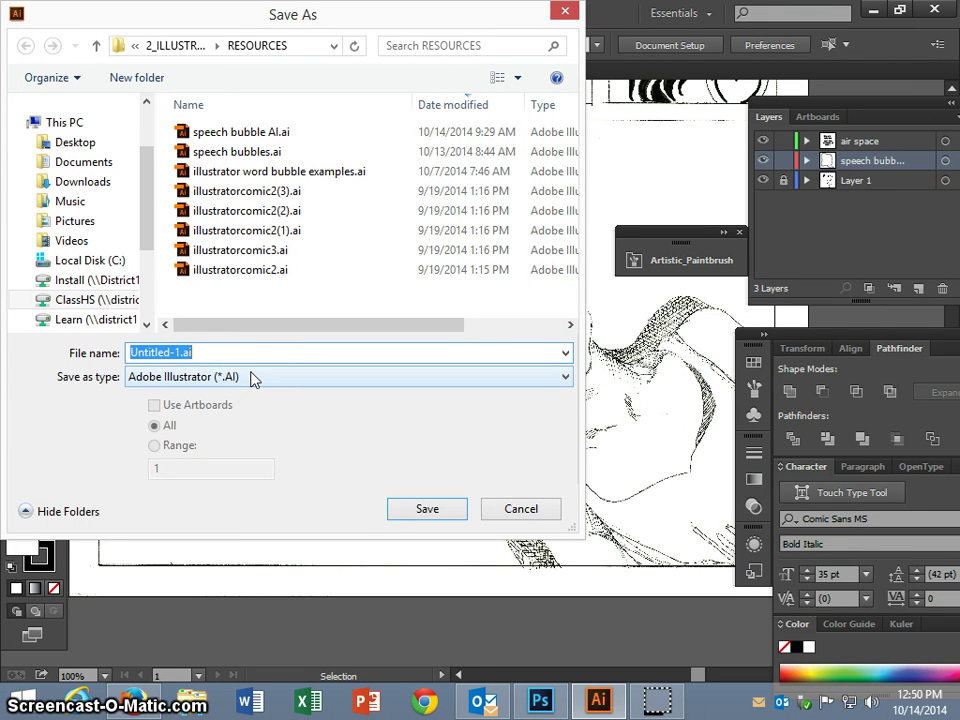
text(illustrato)
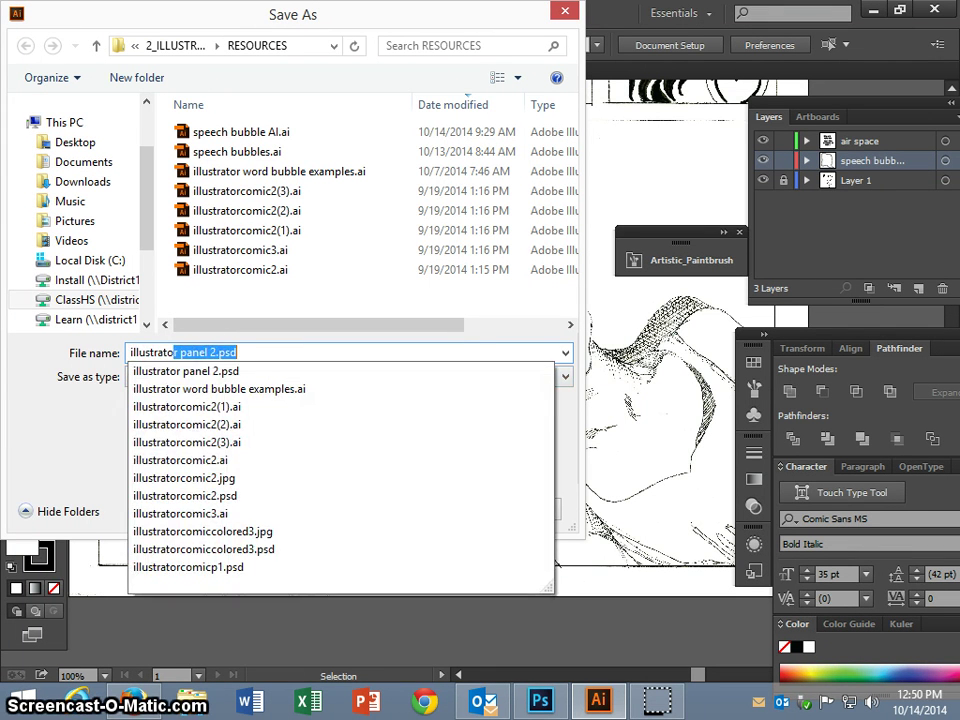
text(r co)
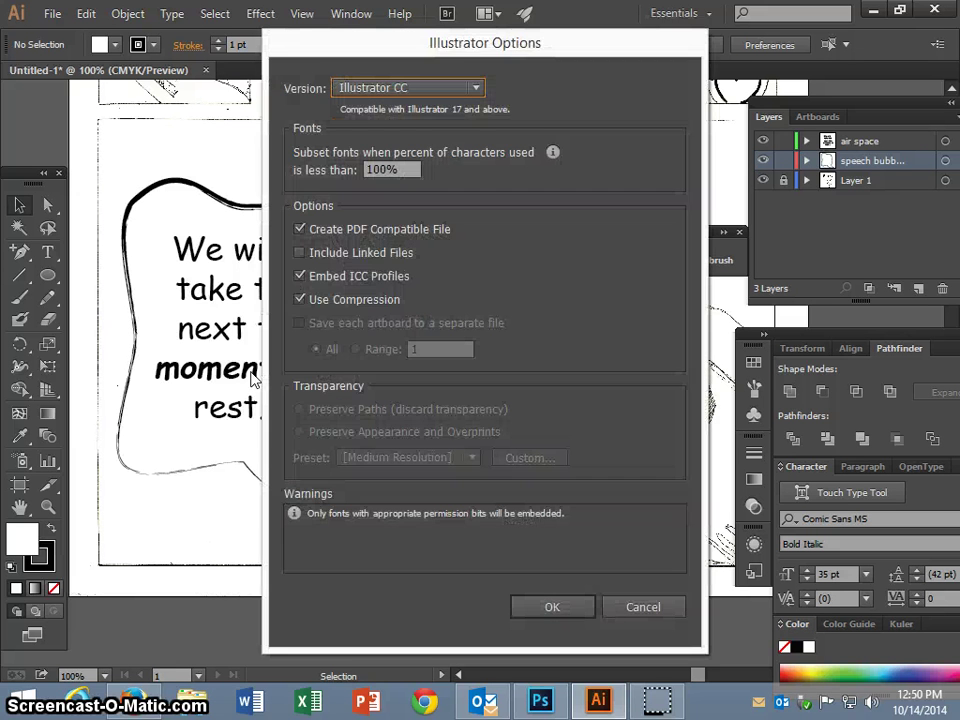
click(553, 610)
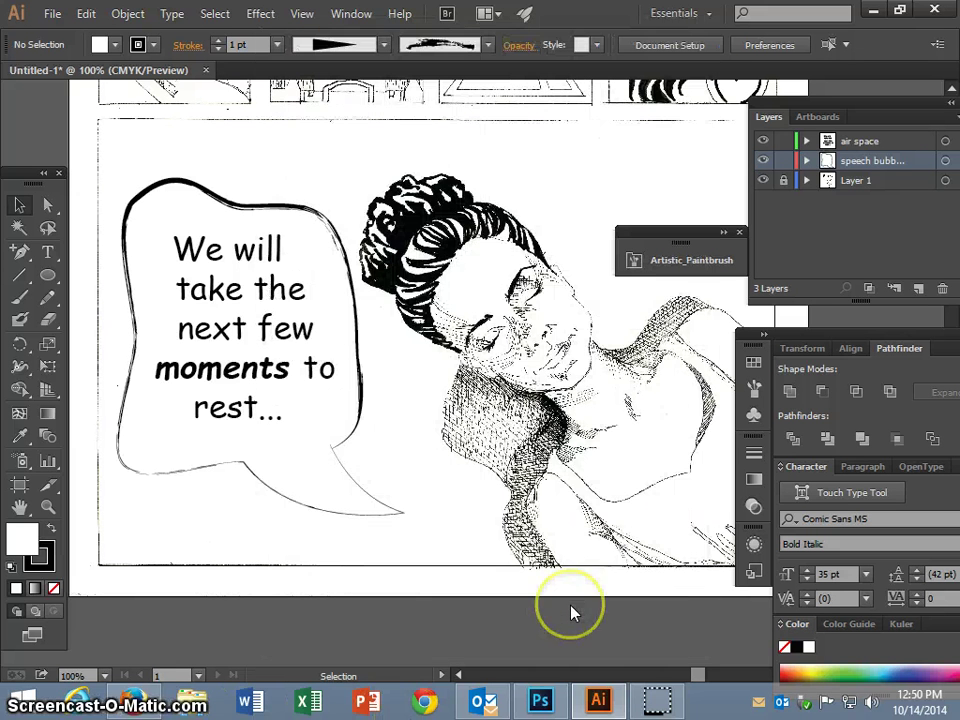